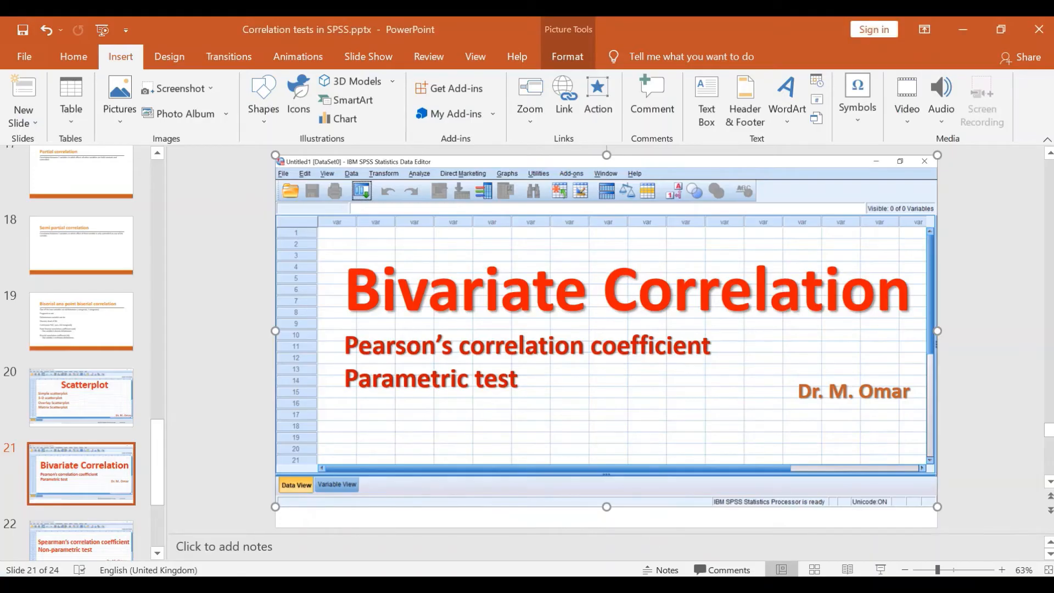
# Step: Switch to the SPSS Data Editor holding the Perason's correlation-2.sav dataset and look through its Data1 to Data4 values
pyautogui.moveTo(632, 571)
pyautogui.click(608, 538)
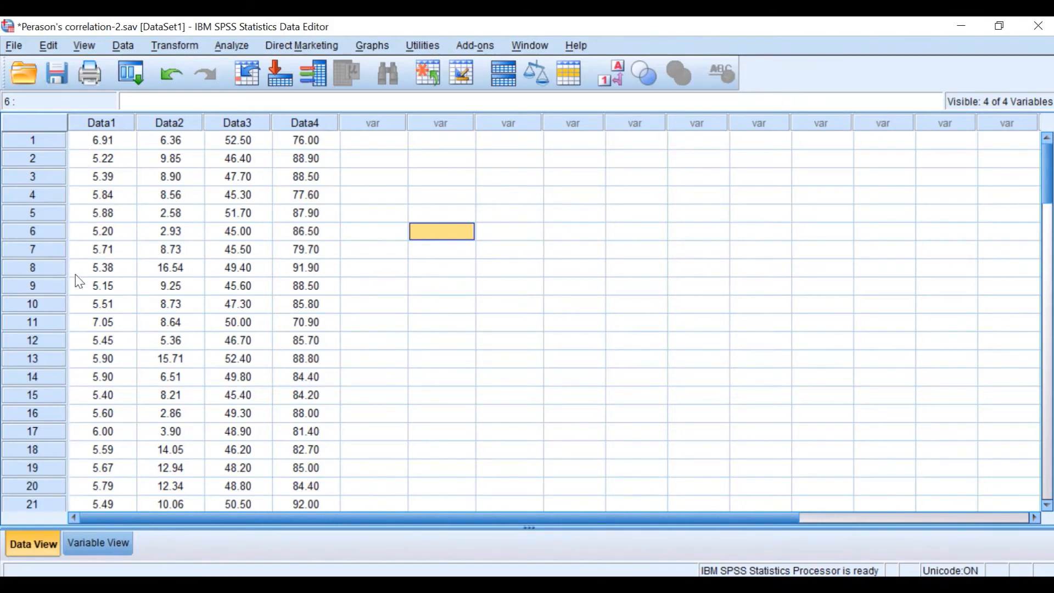
pyautogui.scroll(-3, 79, 277)
pyautogui.scroll(-5, 77, 281)
pyautogui.scroll(7, 99, 305)
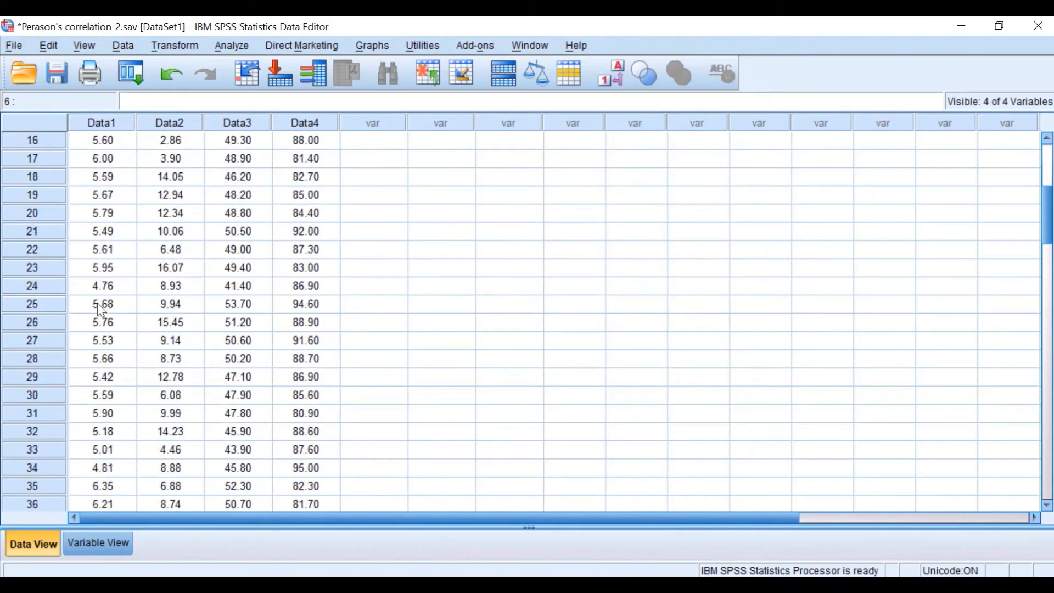
pyautogui.scroll(1, 131, 226)
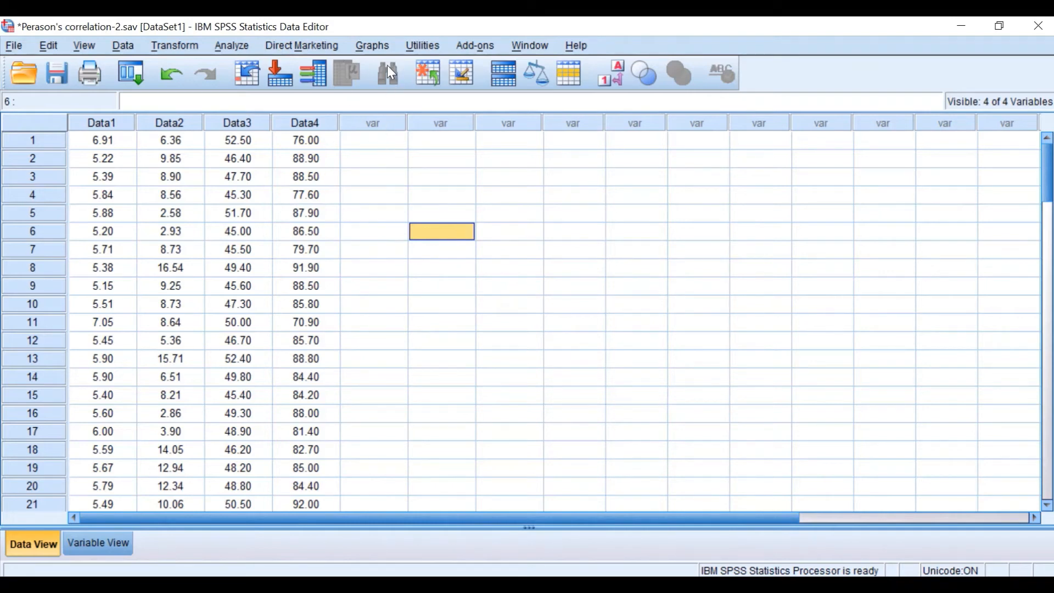
# Step: Create a simple scatterplot from cleared settings, with Data1 on the Y axis and Data2 on the X axis
pyautogui.click(369, 47)
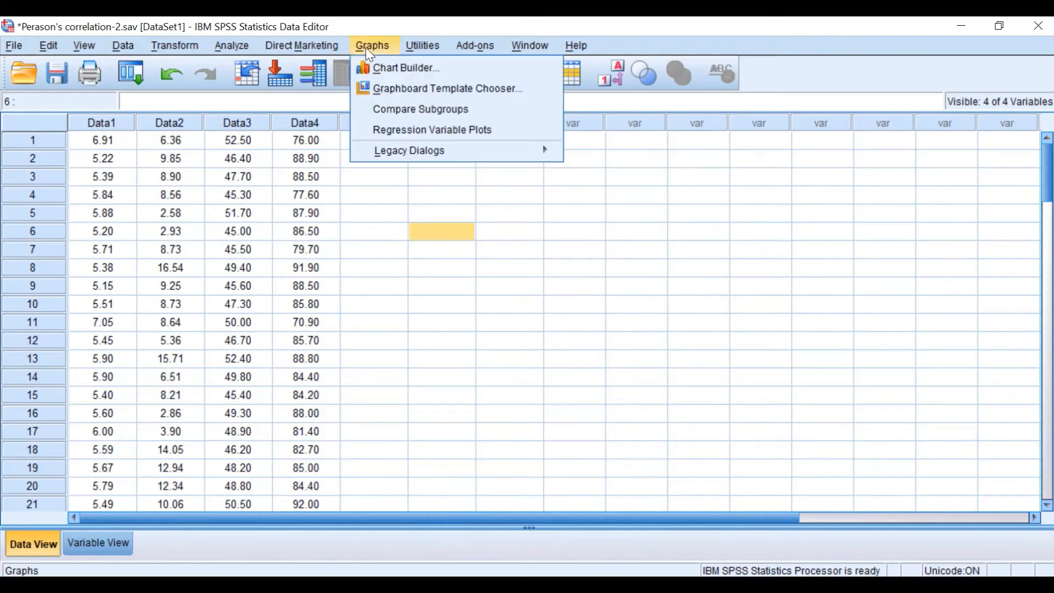
pyautogui.moveTo(406, 157)
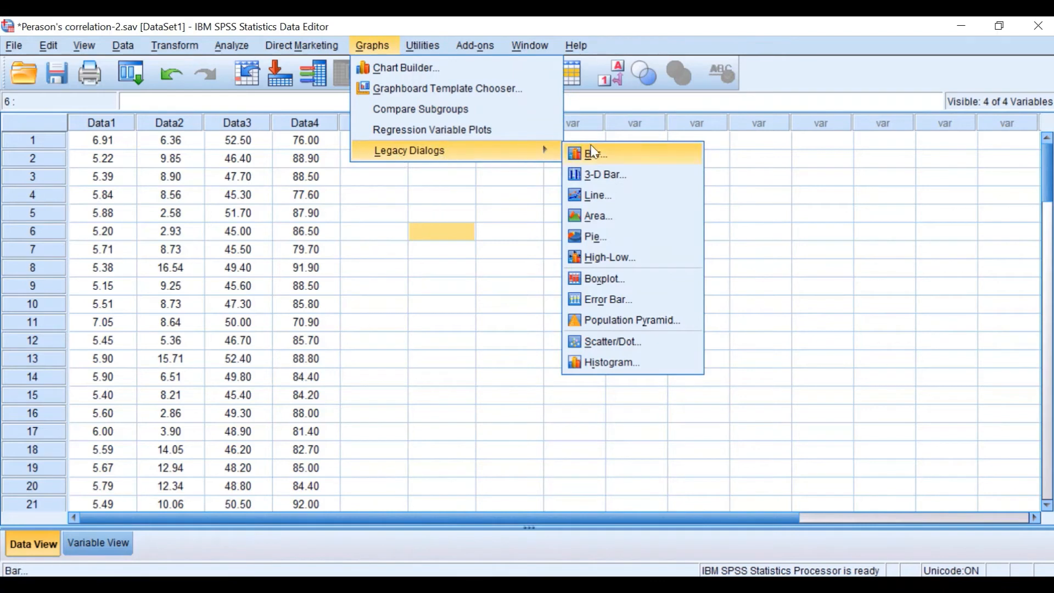
pyautogui.click(610, 343)
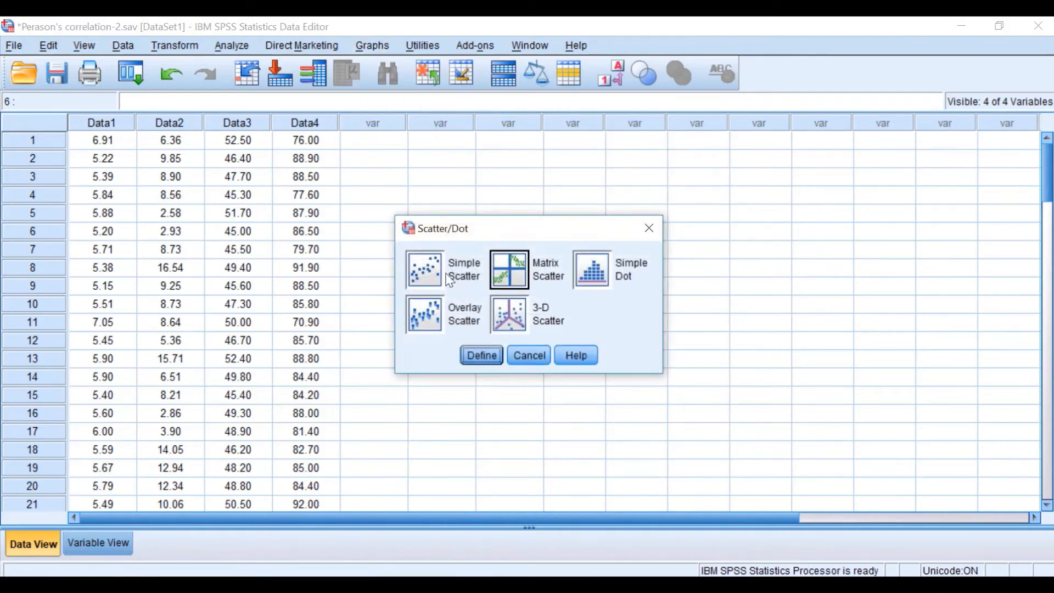
pyautogui.click(426, 270)
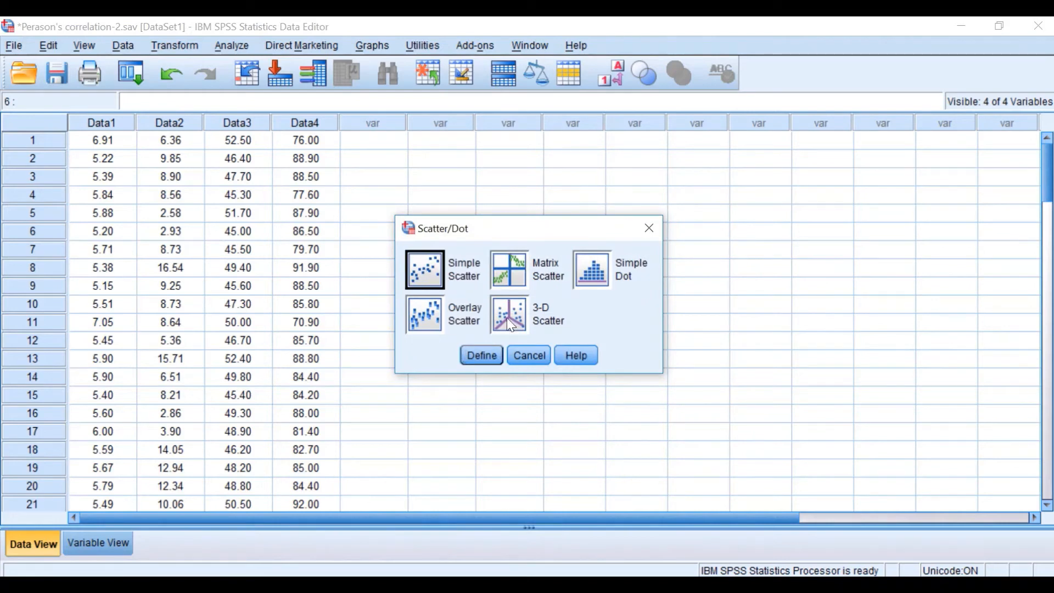
pyautogui.click(486, 354)
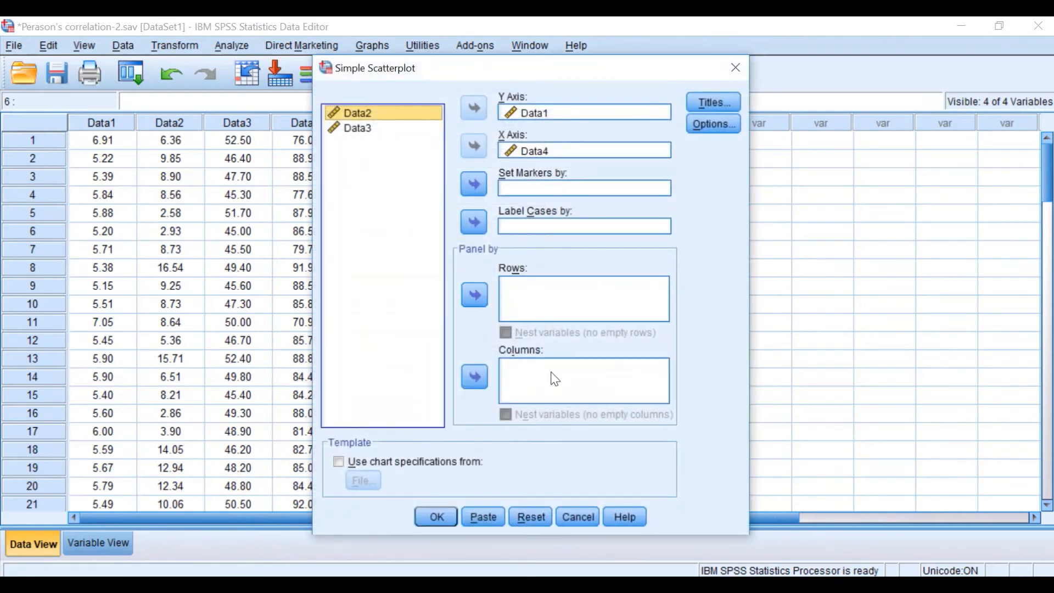
pyautogui.click(525, 517)
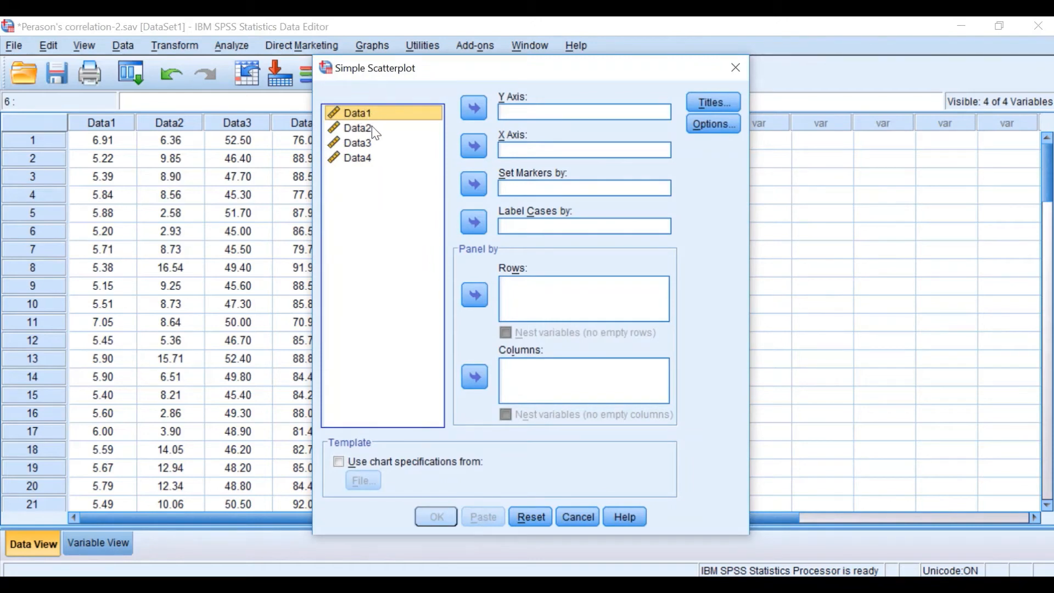
pyautogui.click(473, 108)
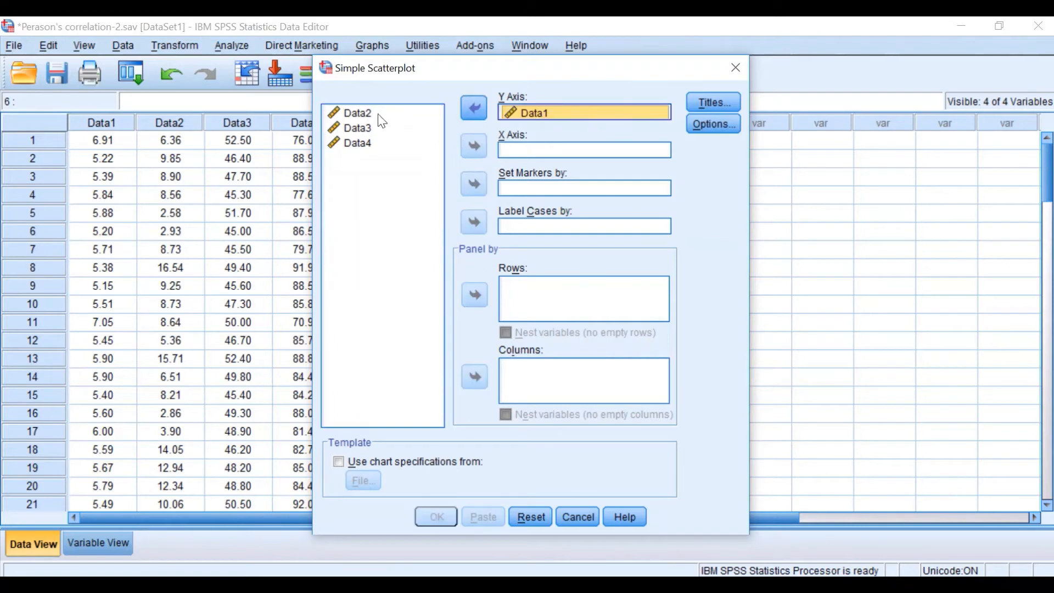
pyautogui.click(378, 114)
pyautogui.click(475, 147)
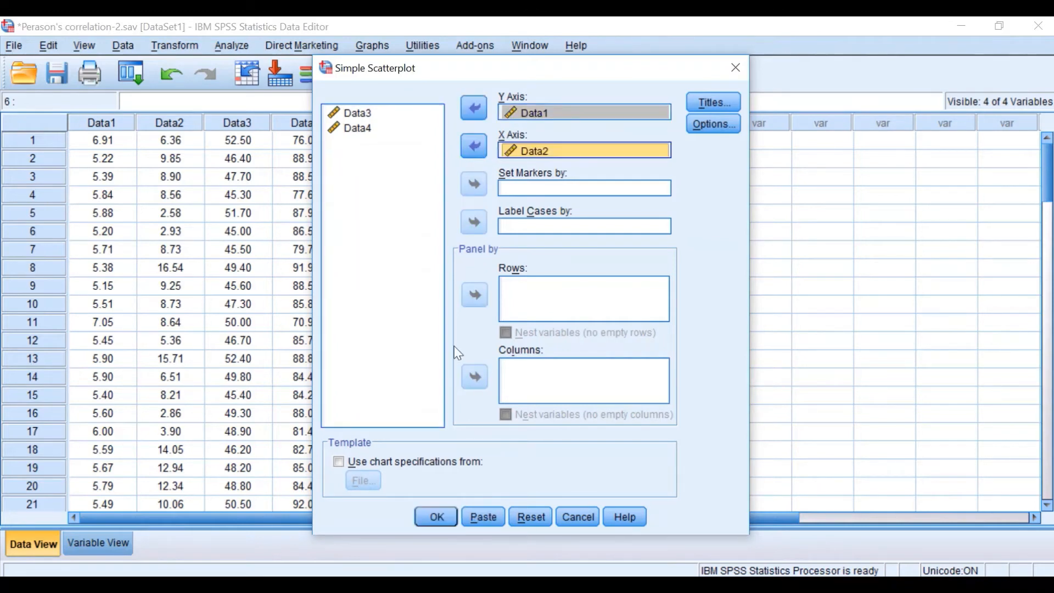
pyautogui.click(433, 519)
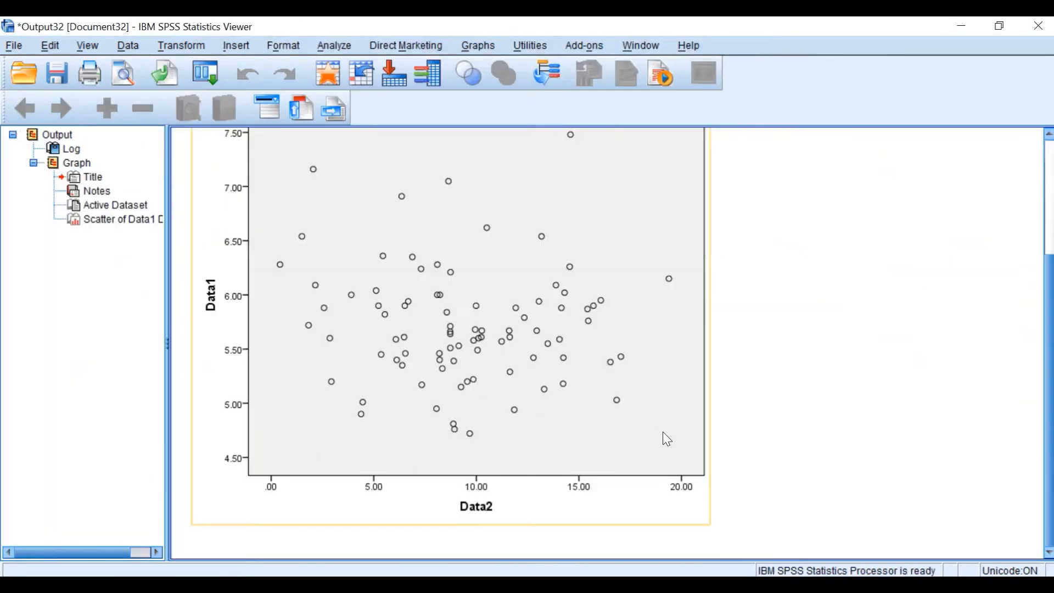
# Step: Examine the scatterplot of Data1 against Data2 for a linear relationship, and put the output window away
pyautogui.scroll(3, 616, 390)
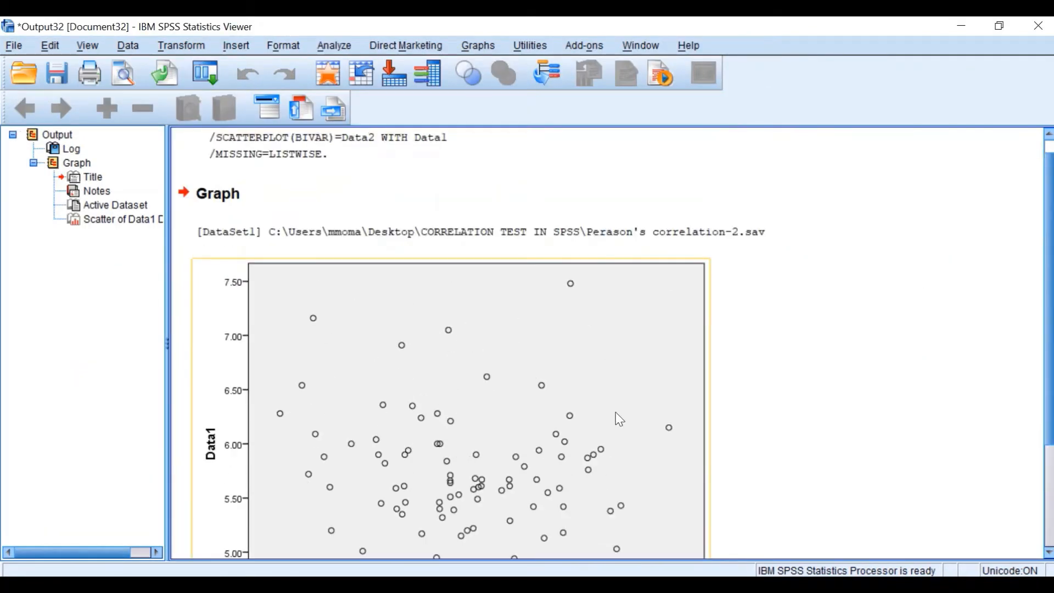
pyautogui.scroll(-2, 619, 419)
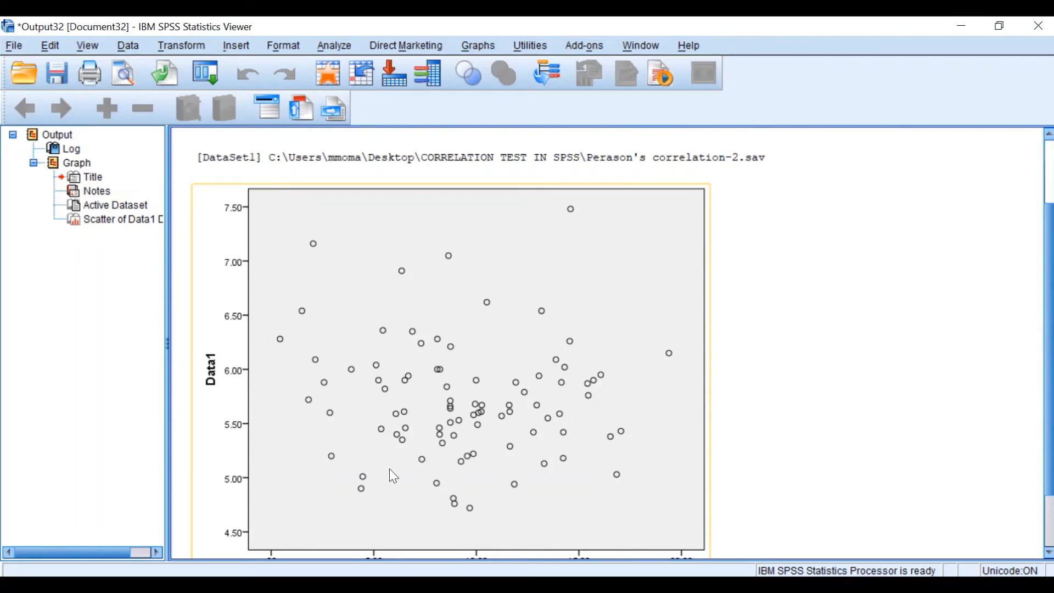
pyautogui.scroll(-2, 392, 474)
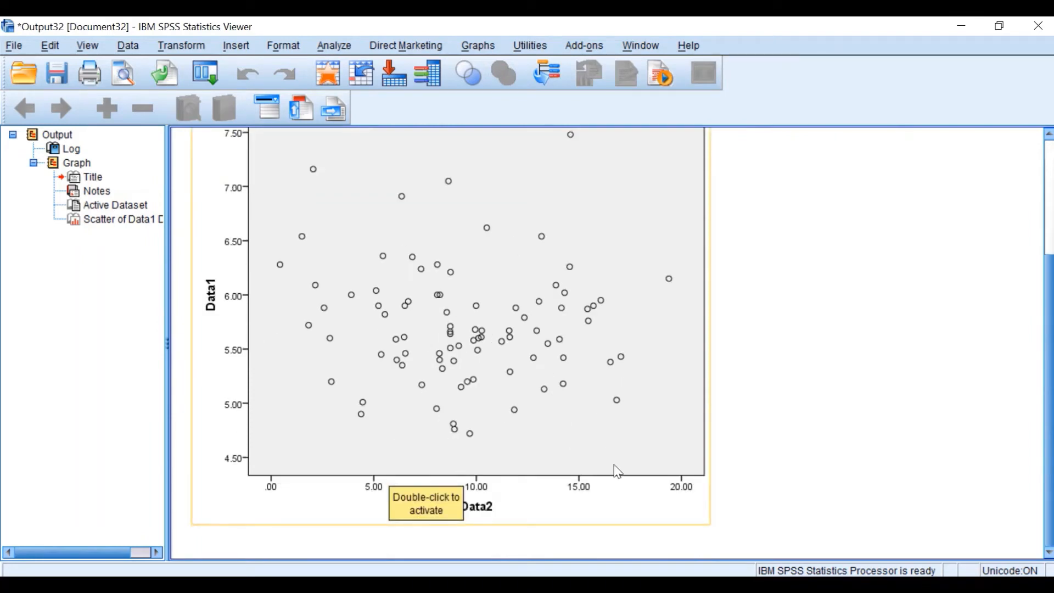
pyautogui.scroll(2, 601, 463)
pyautogui.scroll(-1, 600, 463)
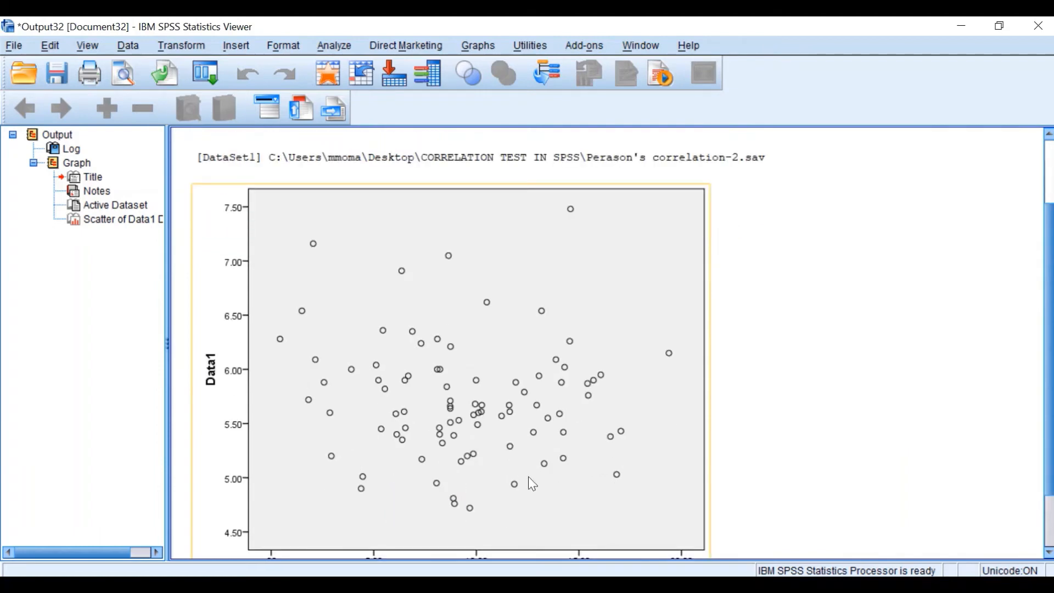
pyautogui.scroll(-1, 351, 445)
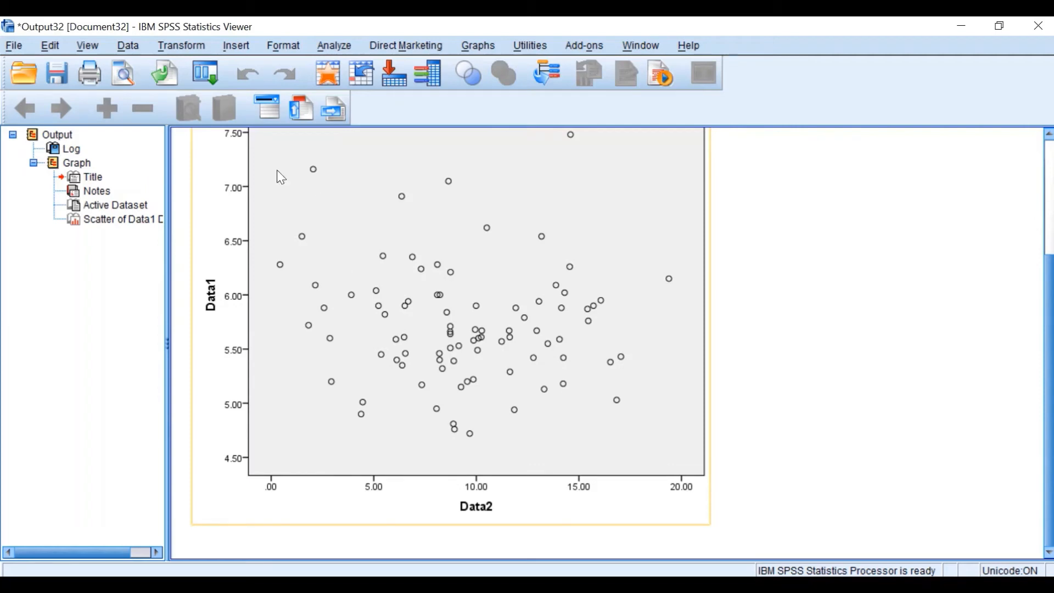
pyautogui.scroll(1, 271, 317)
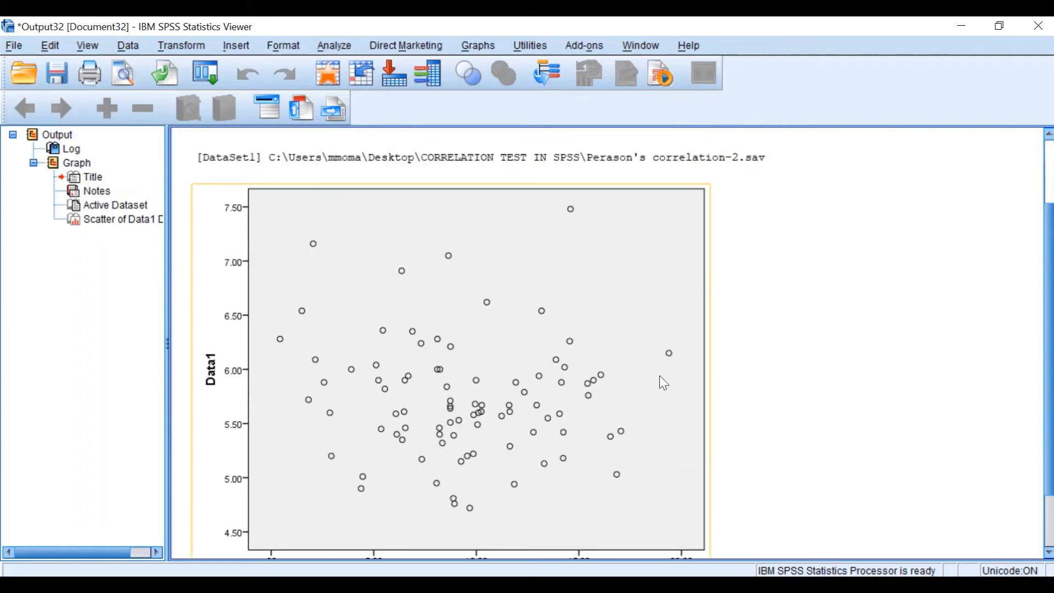
pyautogui.scroll(-1, 293, 379)
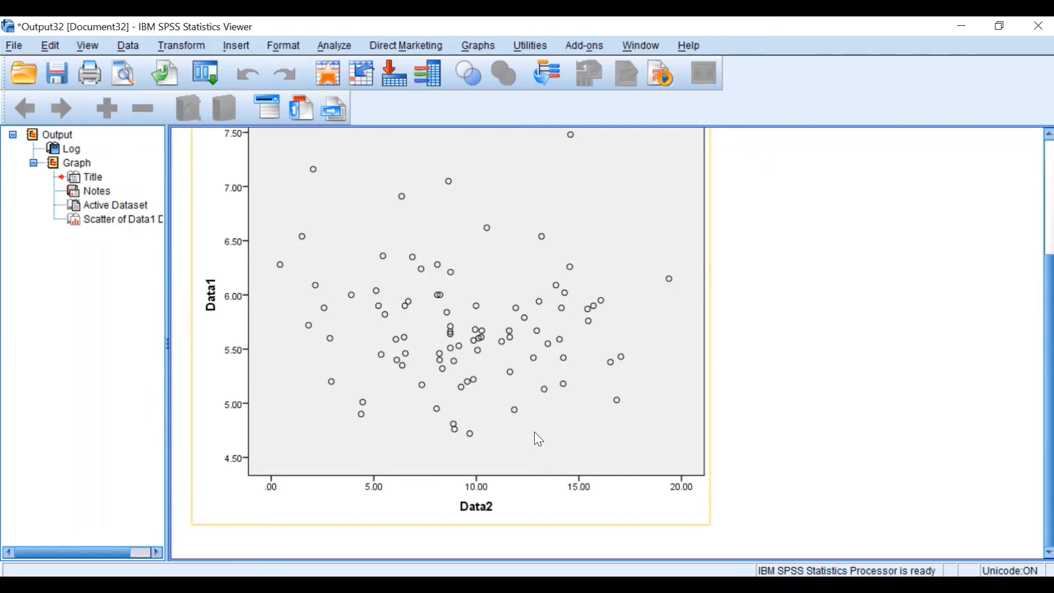
pyautogui.click(962, 27)
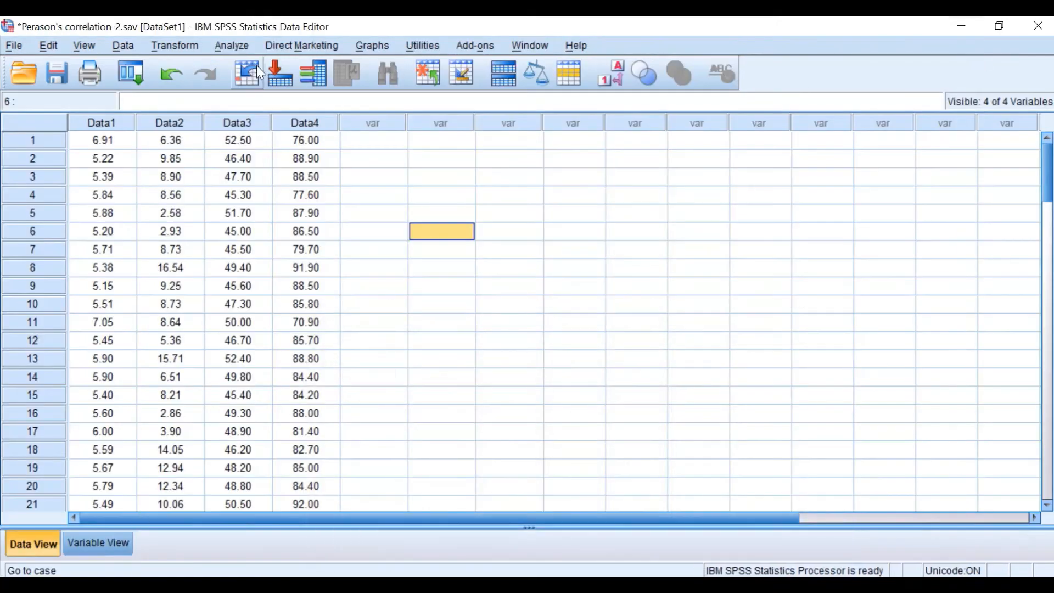
# Step: Set up a bivariate correlation from cleared settings, with Data1 and Data2 as the variables
pyautogui.click(232, 44)
pyautogui.moveTo(241, 58)
pyautogui.moveTo(256, 92)
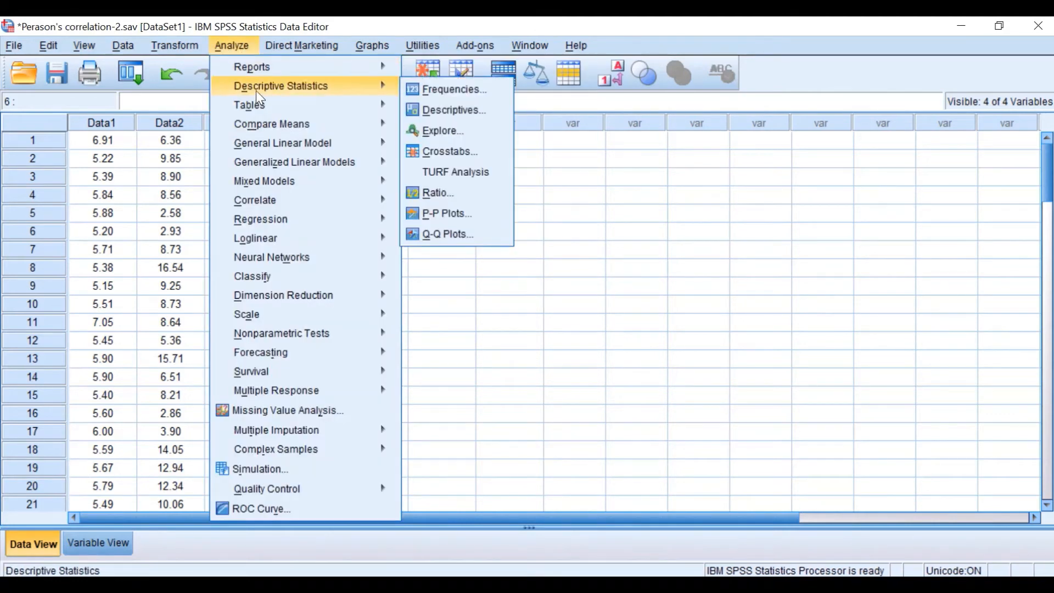
pyautogui.moveTo(269, 195)
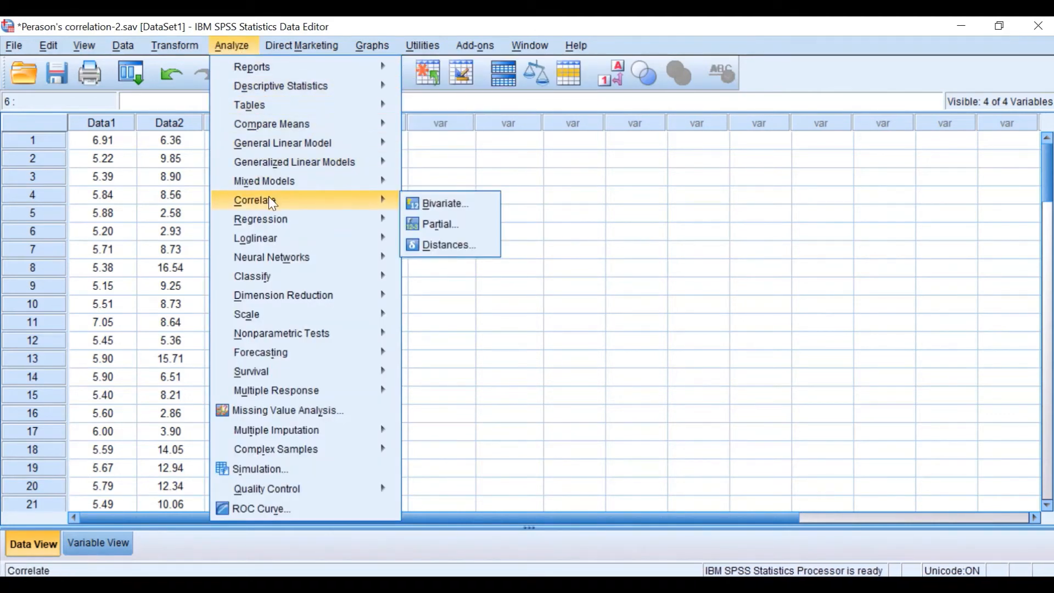
pyautogui.click(459, 209)
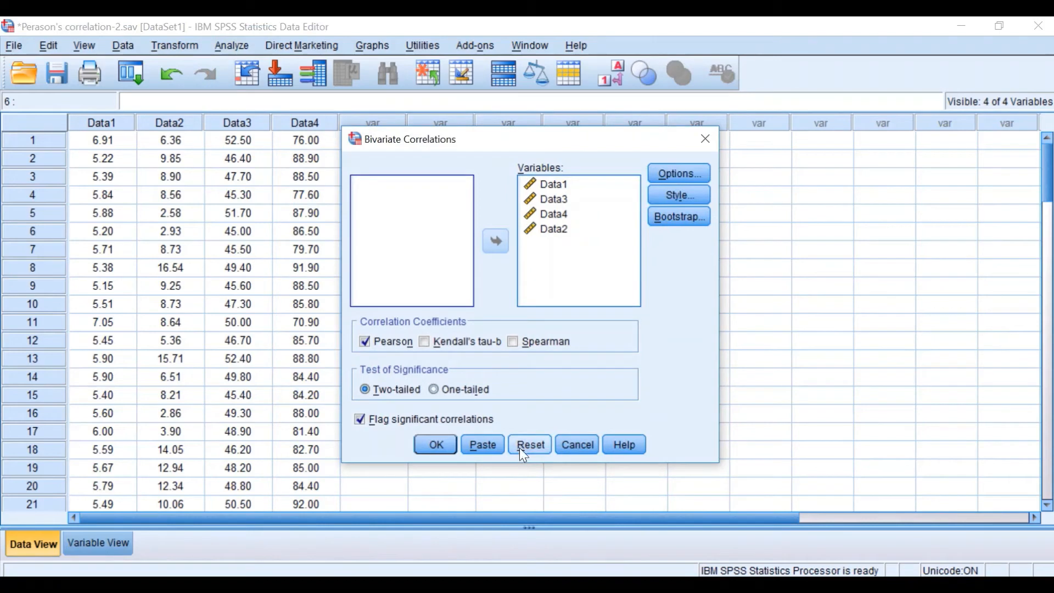
pyautogui.click(519, 445)
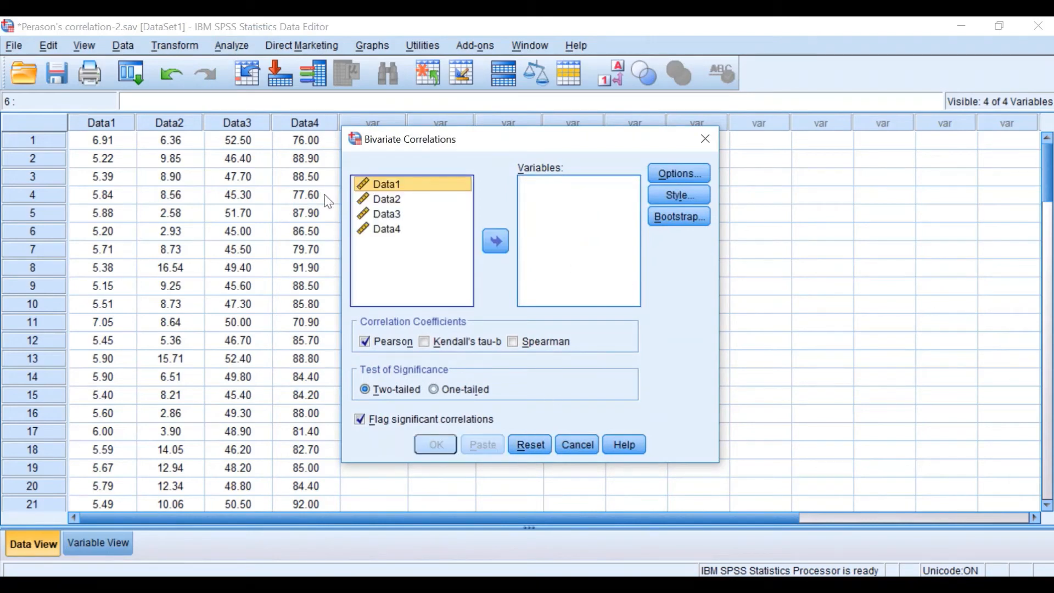
pyautogui.click(496, 241)
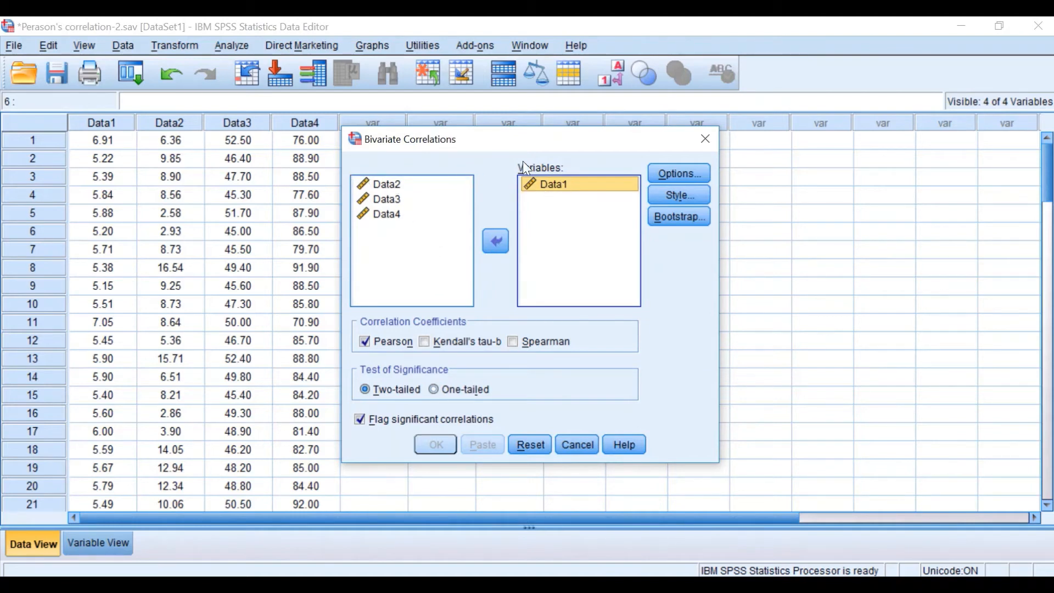
pyautogui.click(391, 183)
pyautogui.click(495, 241)
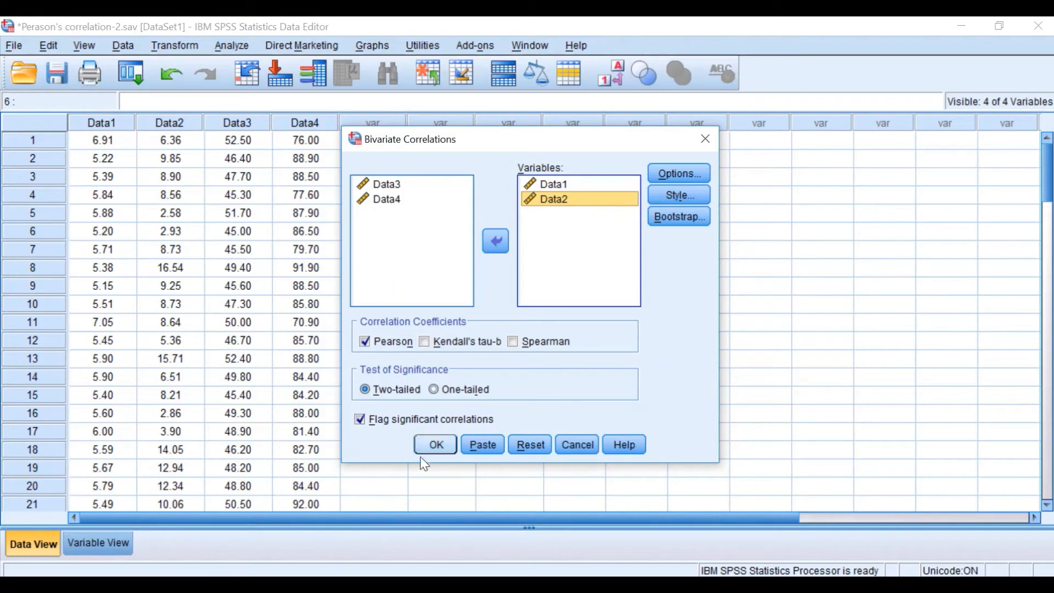
# Step: Include means and standard deviations in the correlation statistics and run the two-tailed Pearson test
pyautogui.click(678, 175)
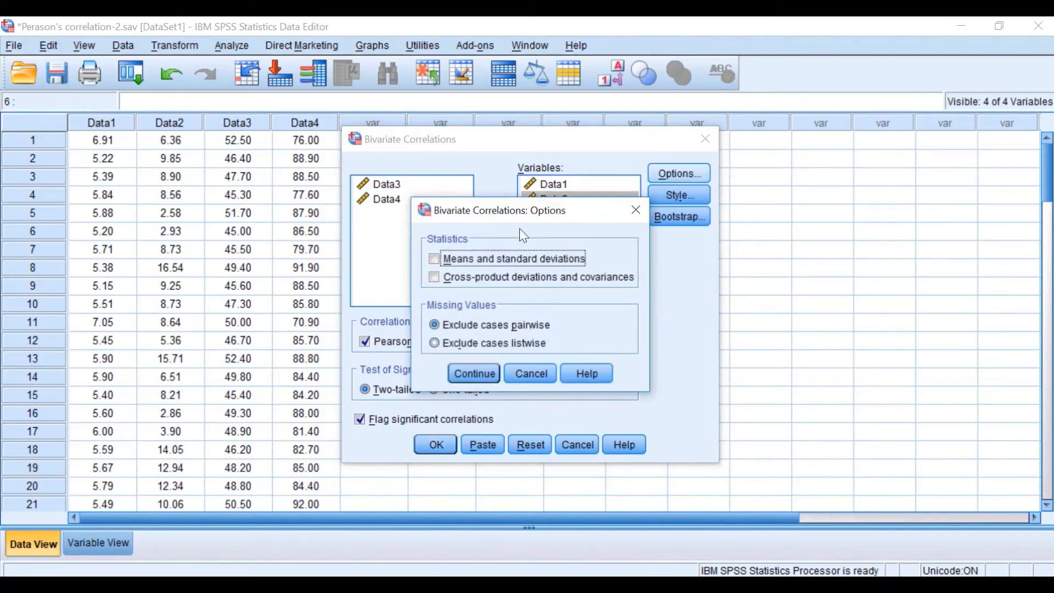
pyautogui.click(437, 260)
pyautogui.click(475, 373)
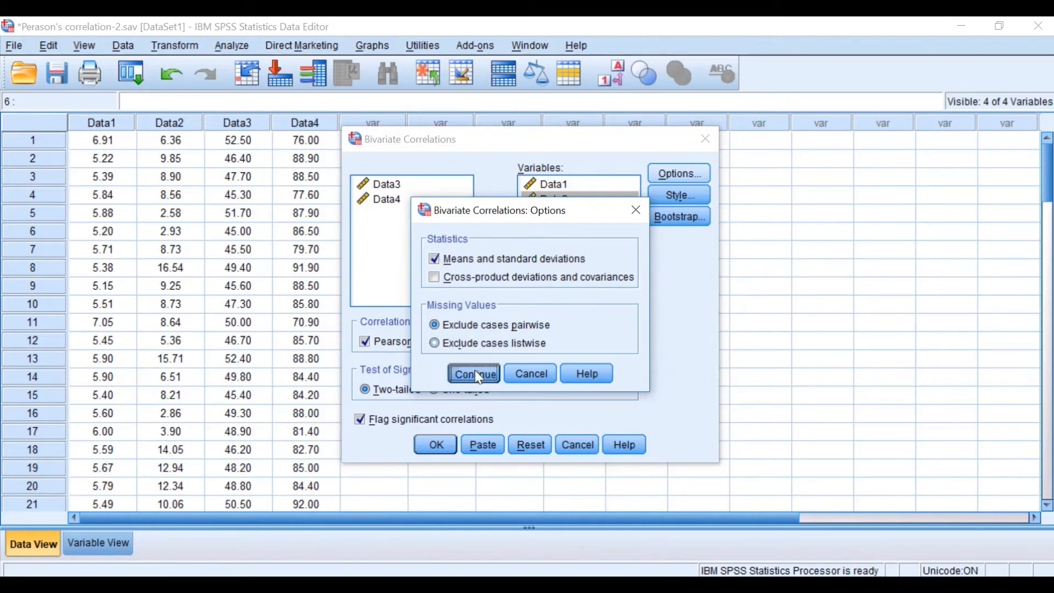
pyautogui.click(670, 198)
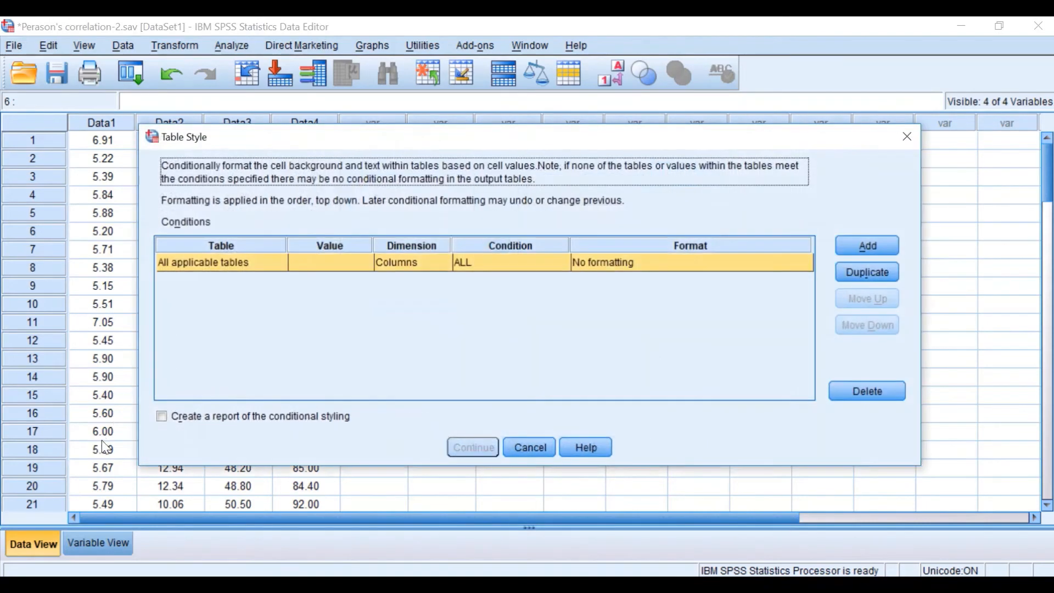
pyautogui.click(528, 447)
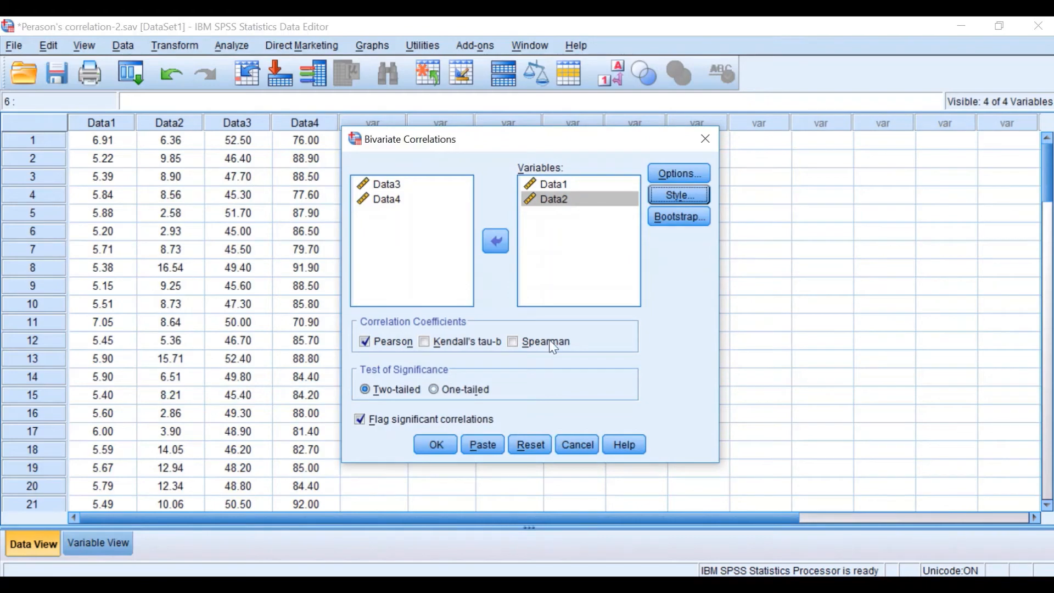
pyautogui.click(436, 445)
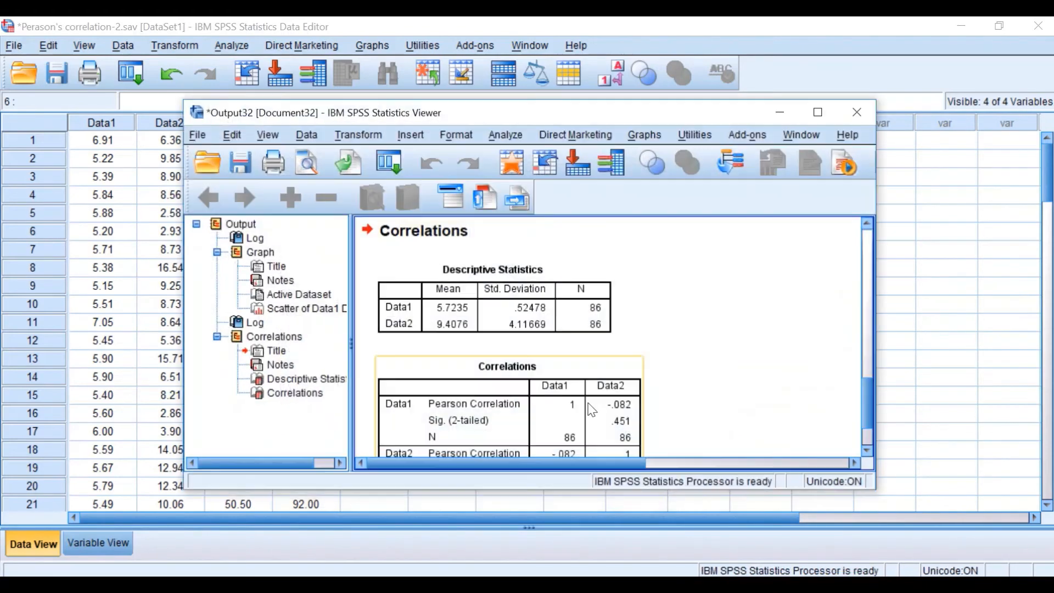
# Step: Enlarge the output window and review the scatterplot, Descriptive Statistics and Correlations tables for Data1 and Data2
pyautogui.click(825, 113)
pyautogui.scroll(10, 596, 235)
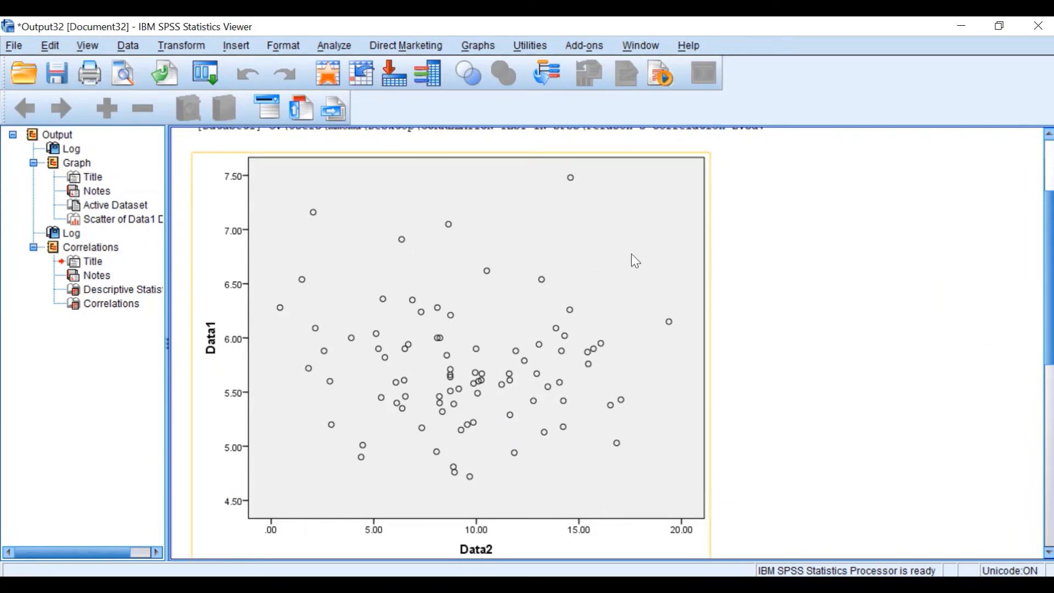
pyautogui.scroll(-8, 632, 253)
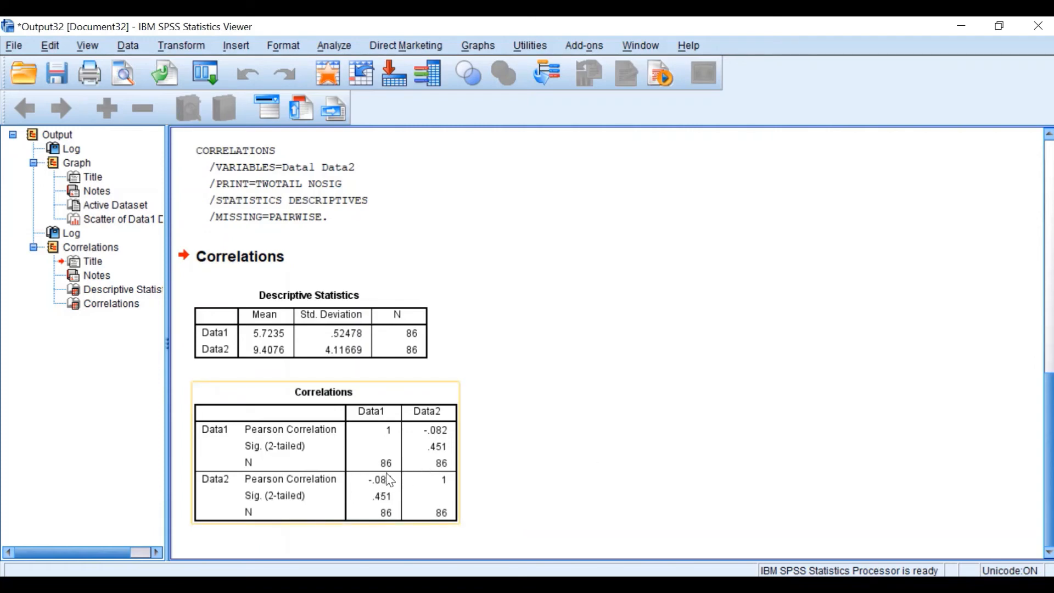
# Step: Create a simple scatterplot from cleared settings, with Data1 on the Y axis and Data3 on the X axis
pyautogui.click(969, 26)
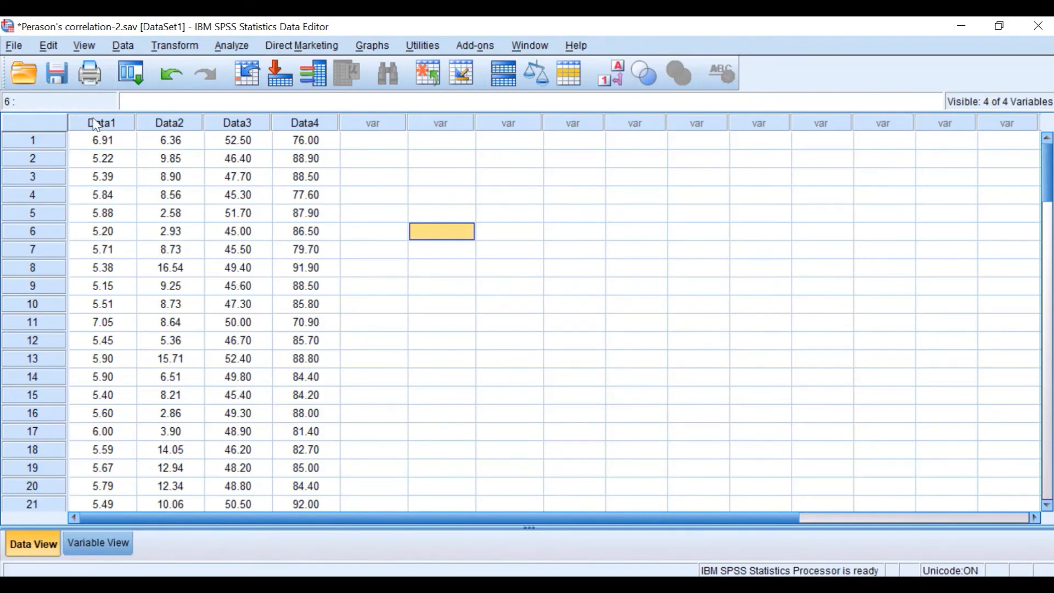
pyautogui.click(131, 72)
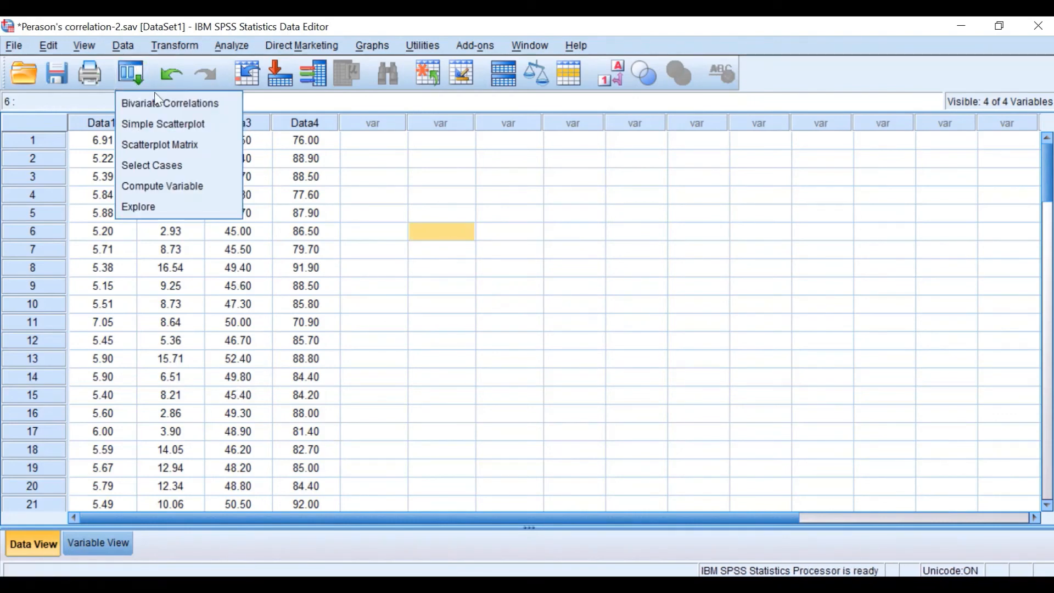
pyautogui.click(161, 125)
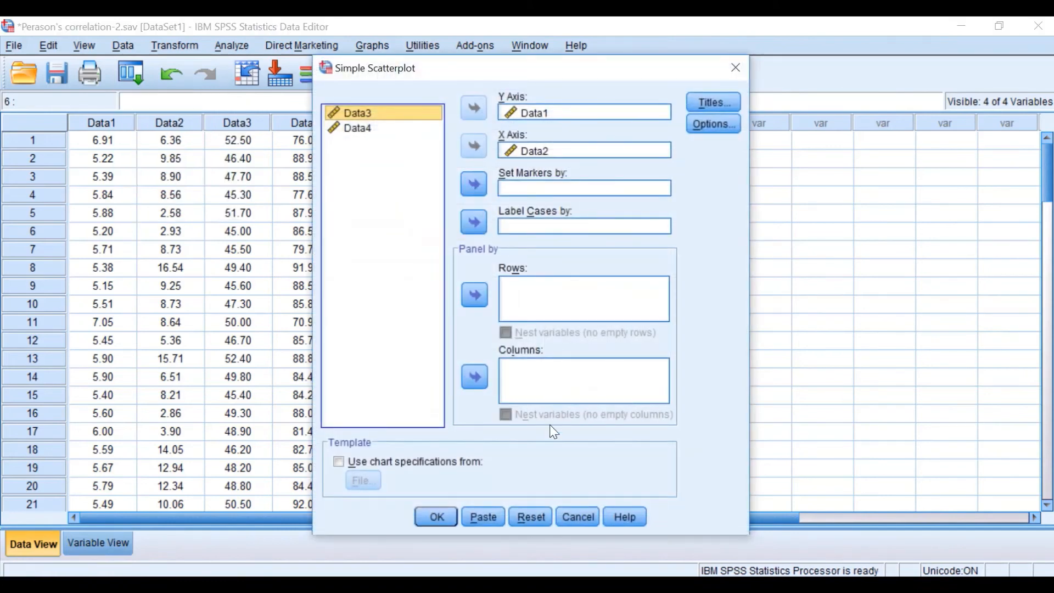
pyautogui.click(526, 516)
pyautogui.click(471, 110)
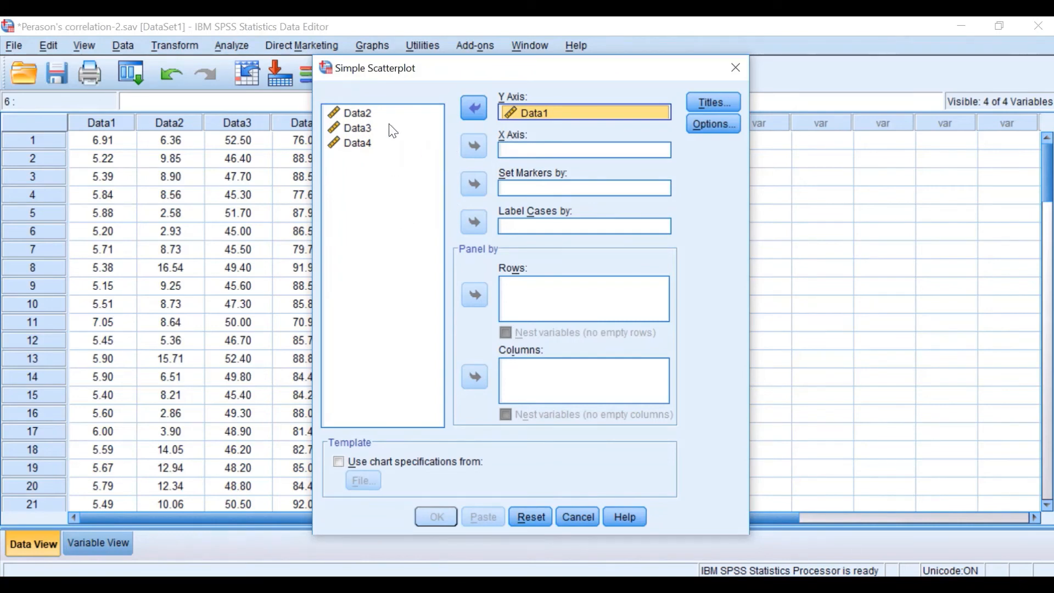
pyautogui.click(355, 116)
pyautogui.click(361, 130)
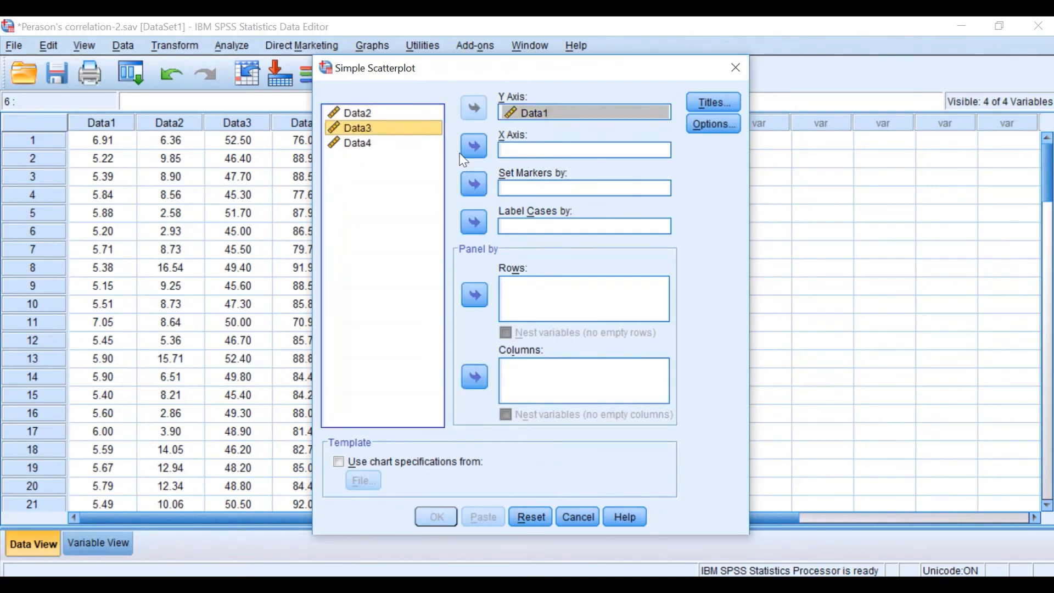
pyautogui.click(474, 148)
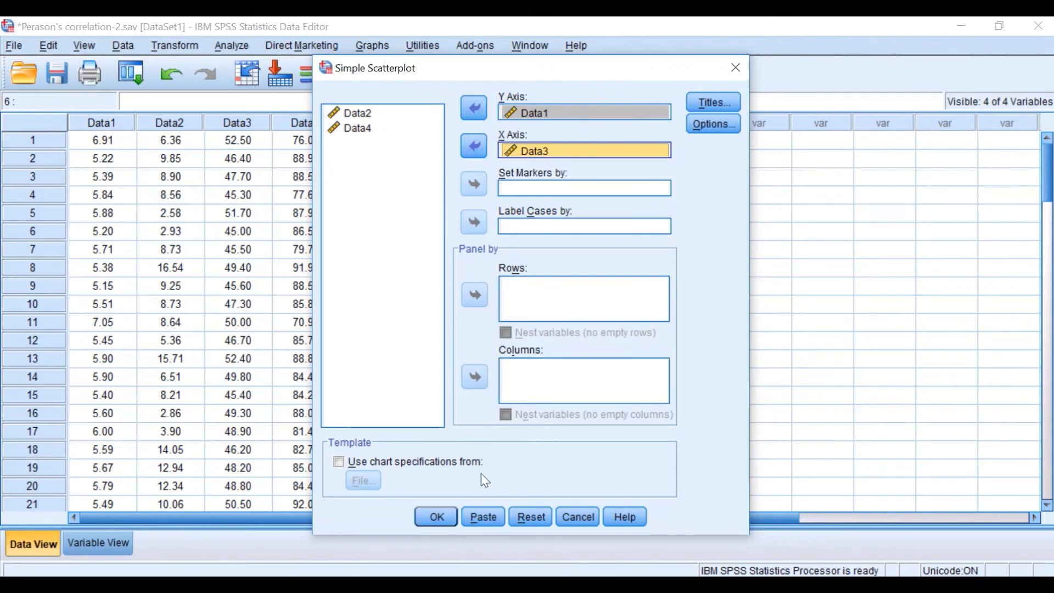
pyautogui.click(437, 517)
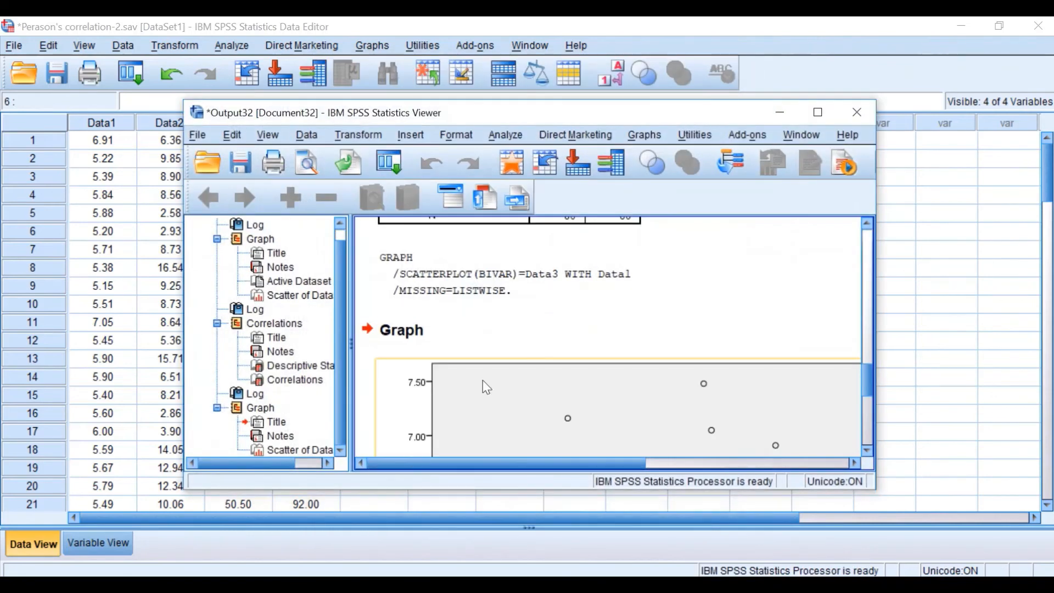
# Step: Enlarge the output window and examine the scatterplot of Data1 against Data3 for a linear relationship
pyautogui.click(818, 112)
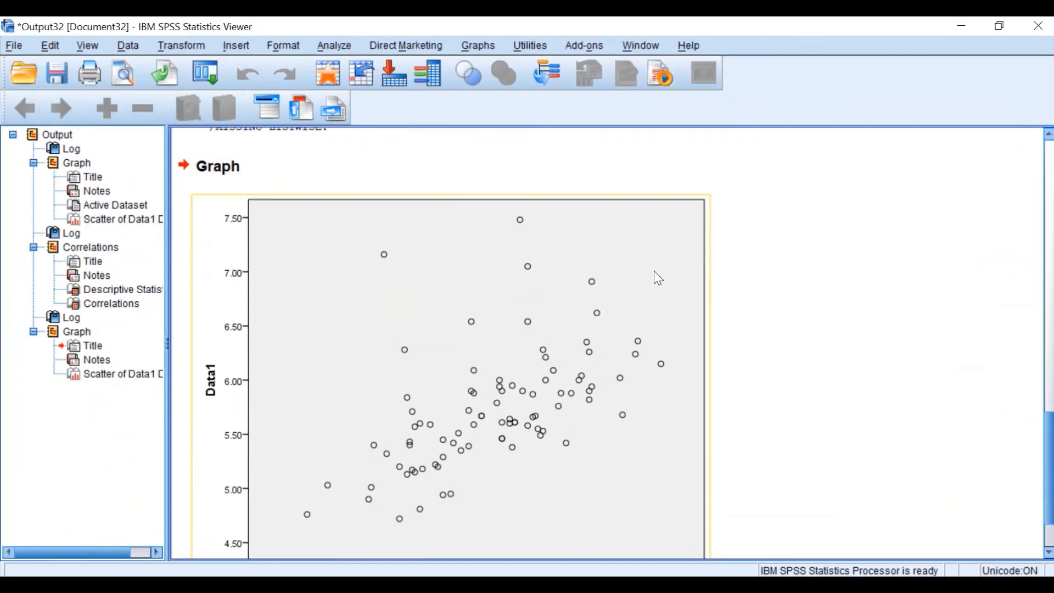
pyautogui.scroll(-3, 651, 409)
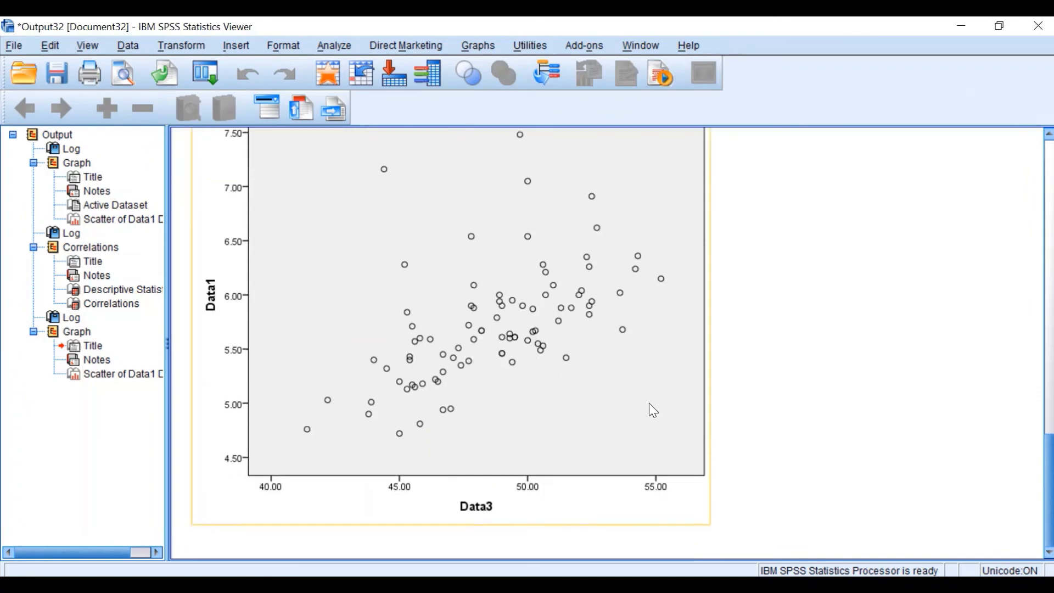
pyautogui.scroll(3, 651, 406)
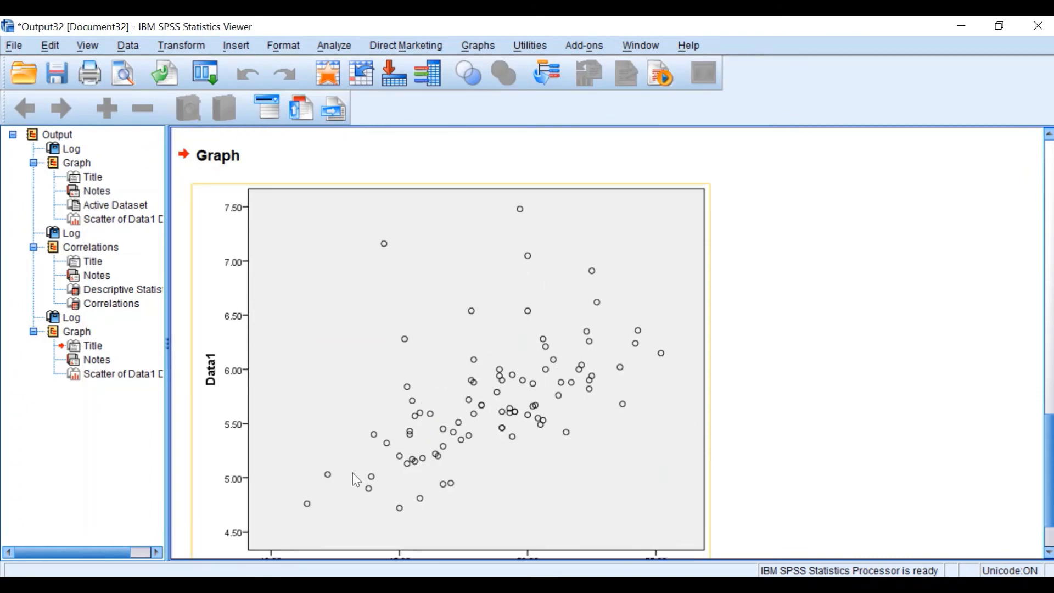
pyautogui.scroll(-3, 268, 381)
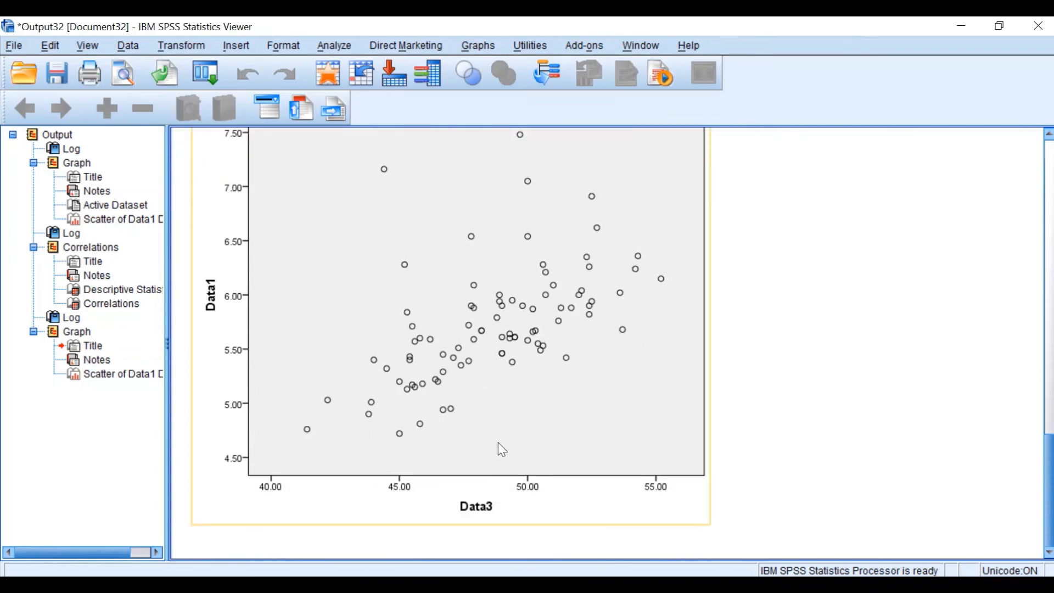
pyautogui.scroll(3, 501, 447)
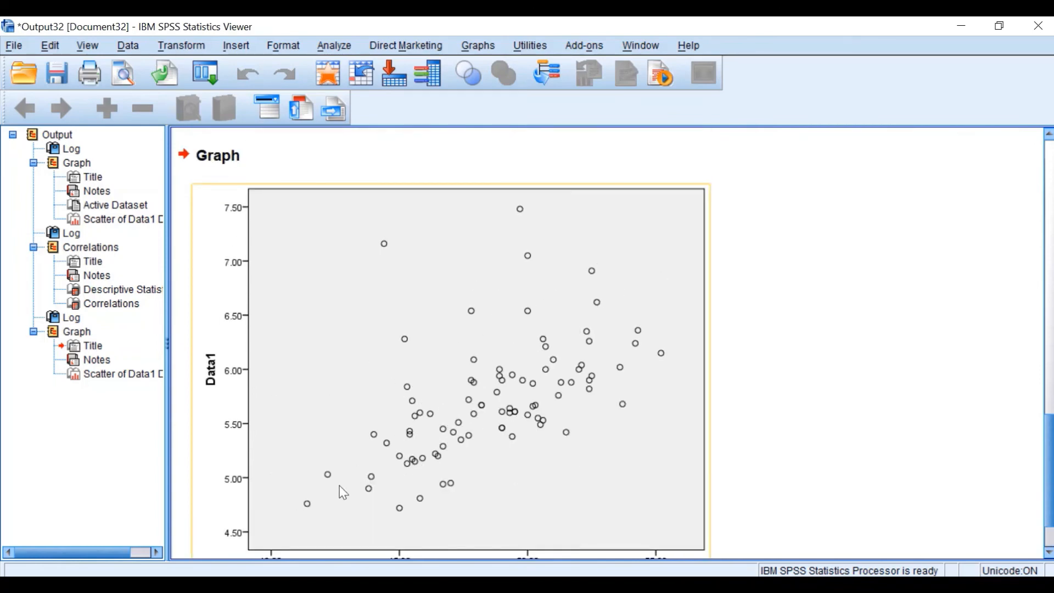
pyautogui.scroll(-3, 409, 492)
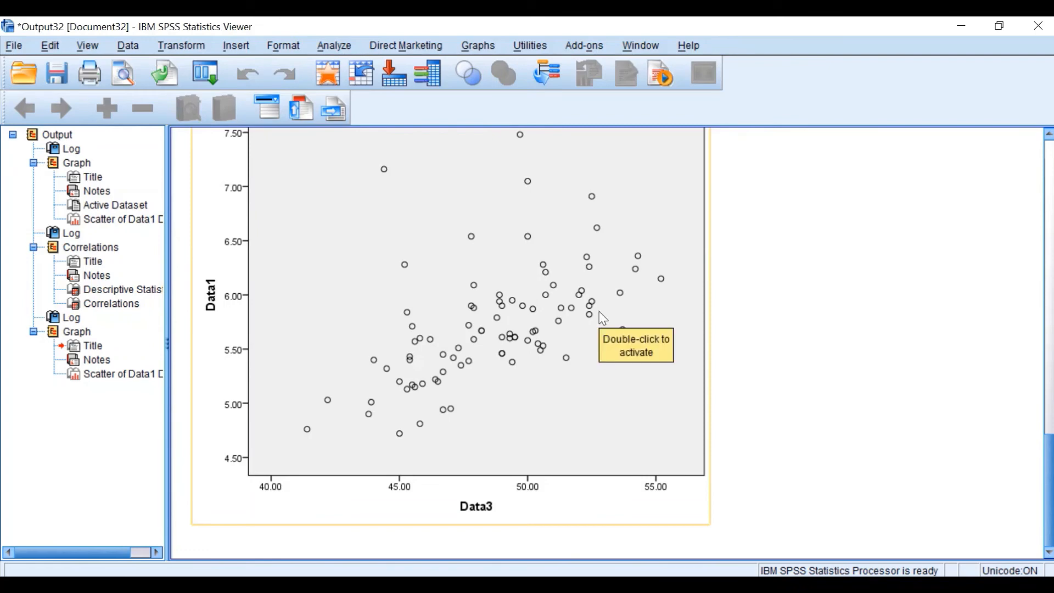
pyautogui.scroll(3, 507, 342)
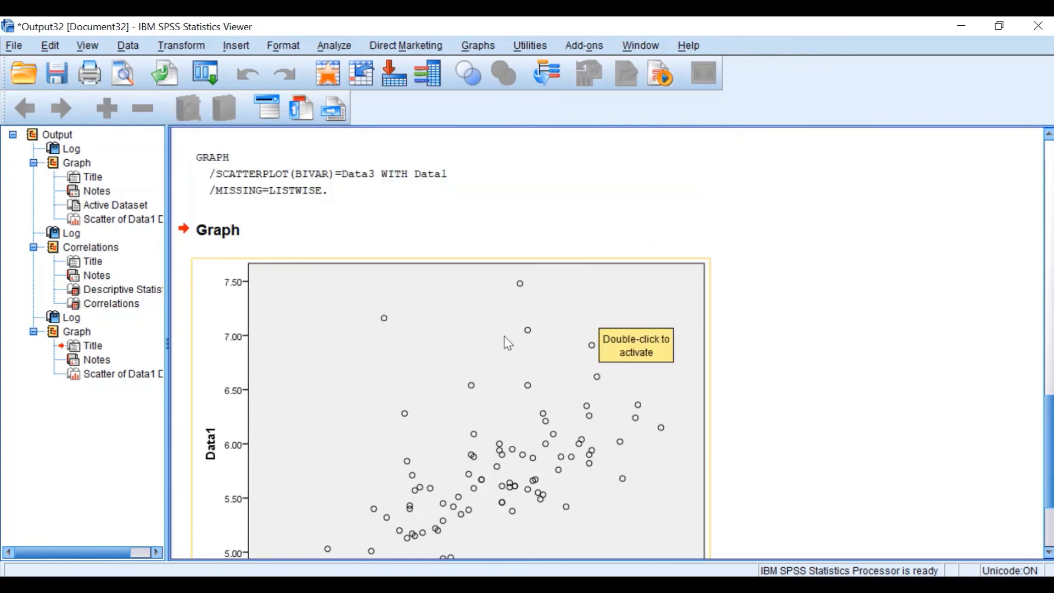
# Step: Run a two-tailed Pearson bivariate correlation from cleared settings, with Data1 and Data3 as the variables
pyautogui.click(206, 73)
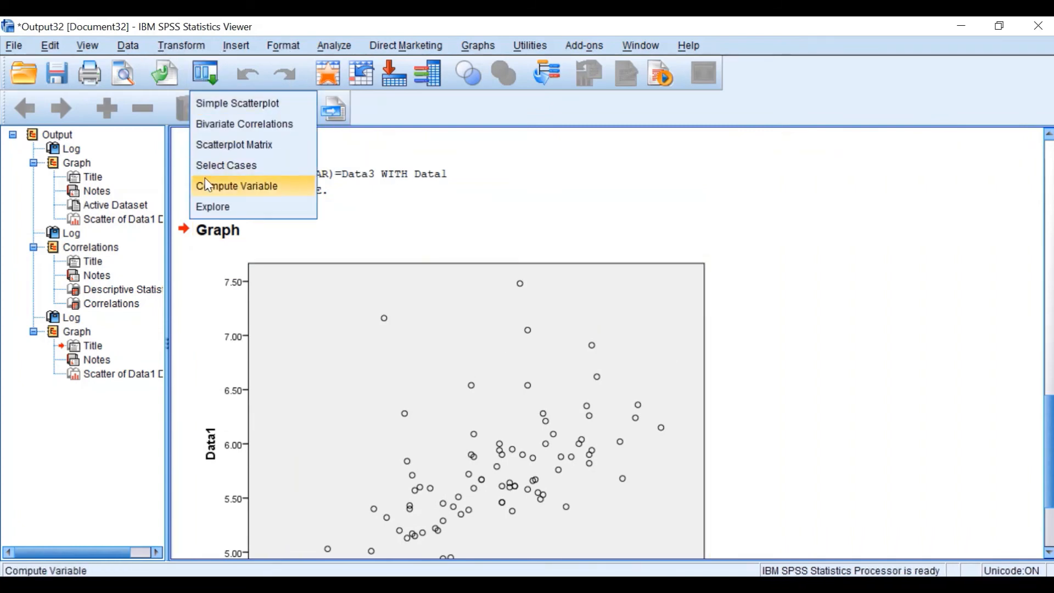
pyautogui.click(232, 124)
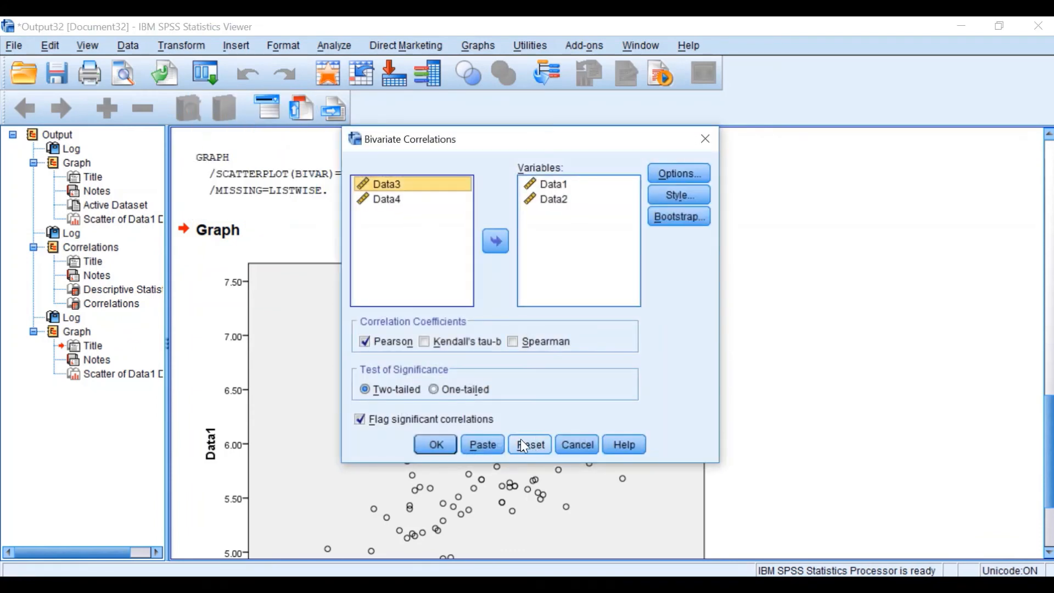
pyautogui.click(491, 242)
pyautogui.click(379, 199)
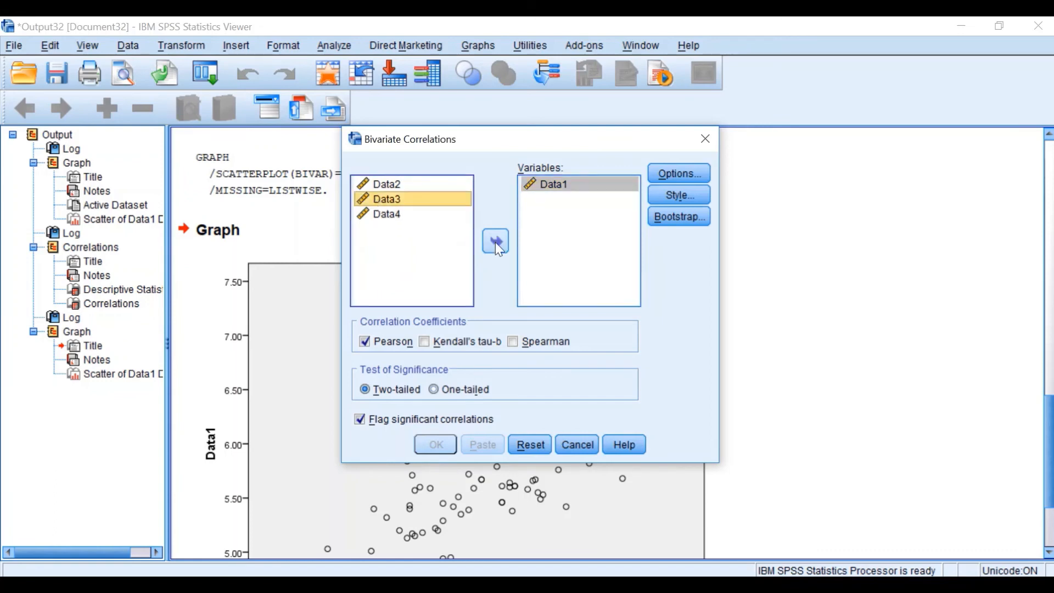
pyautogui.click(496, 243)
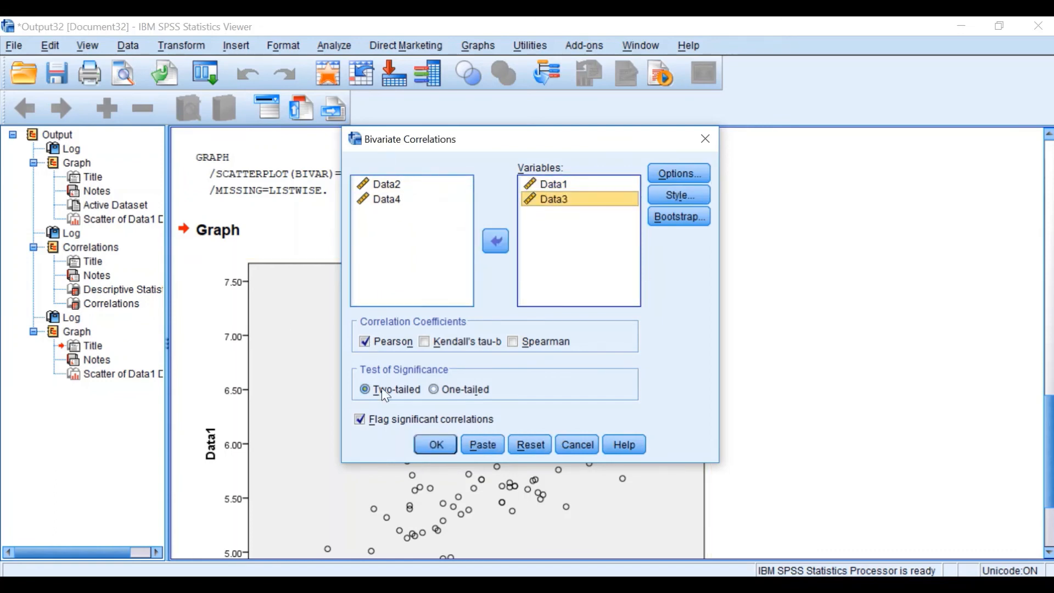
pyautogui.click(435, 444)
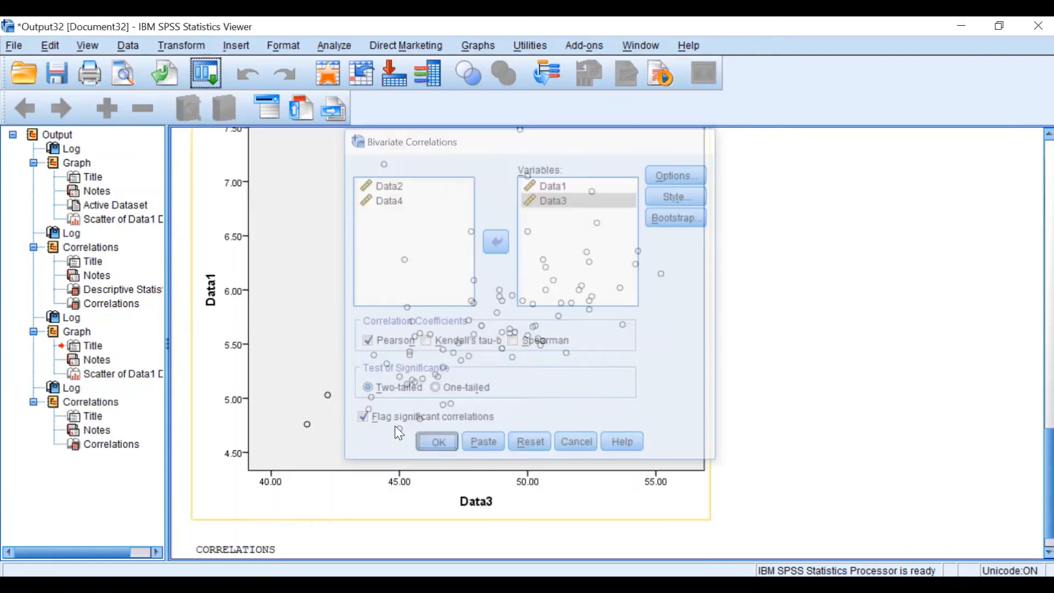
# Step: Review the Correlations table for Data1 and Data3 and compare it with their scatterplot
pyautogui.scroll(-1, 423, 400)
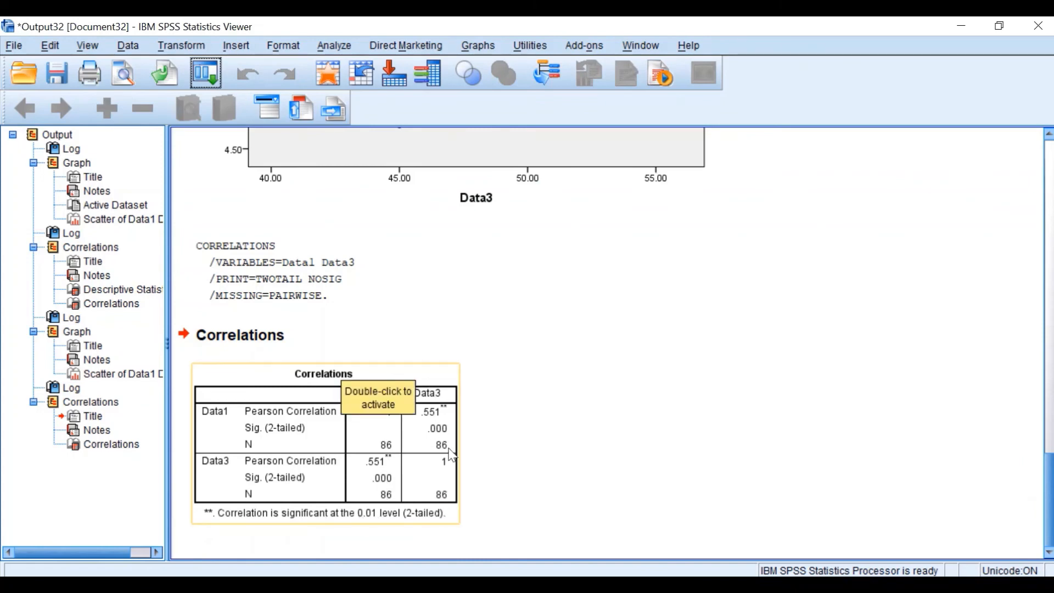
pyautogui.scroll(5, 451, 456)
pyautogui.scroll(-5, 451, 275)
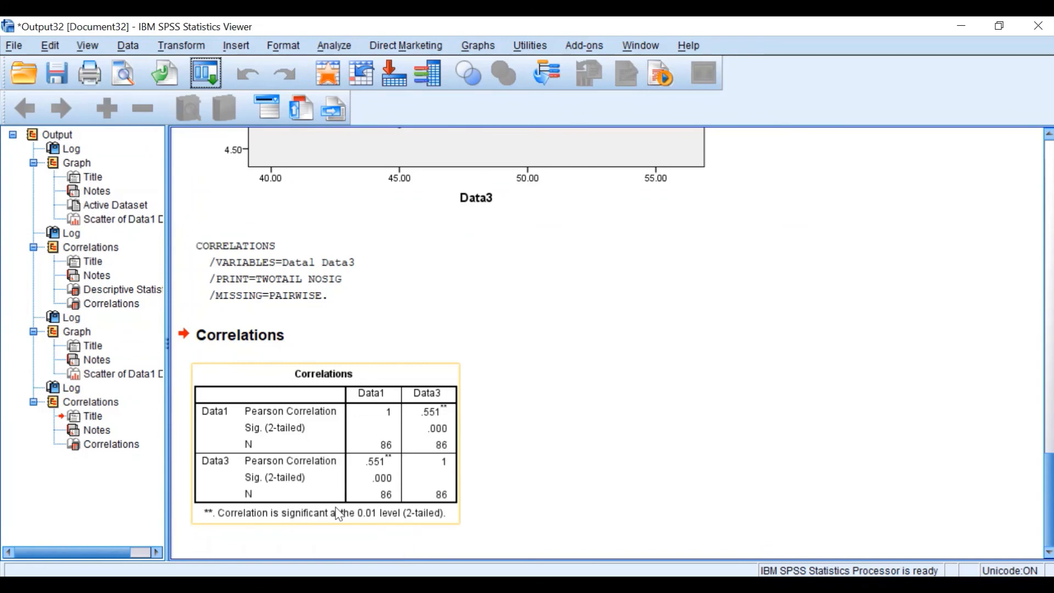
# Step: Return to the data and create a simple scatterplot of Data1, replacing Data3 with Data4 on the X axis
pyautogui.click(960, 26)
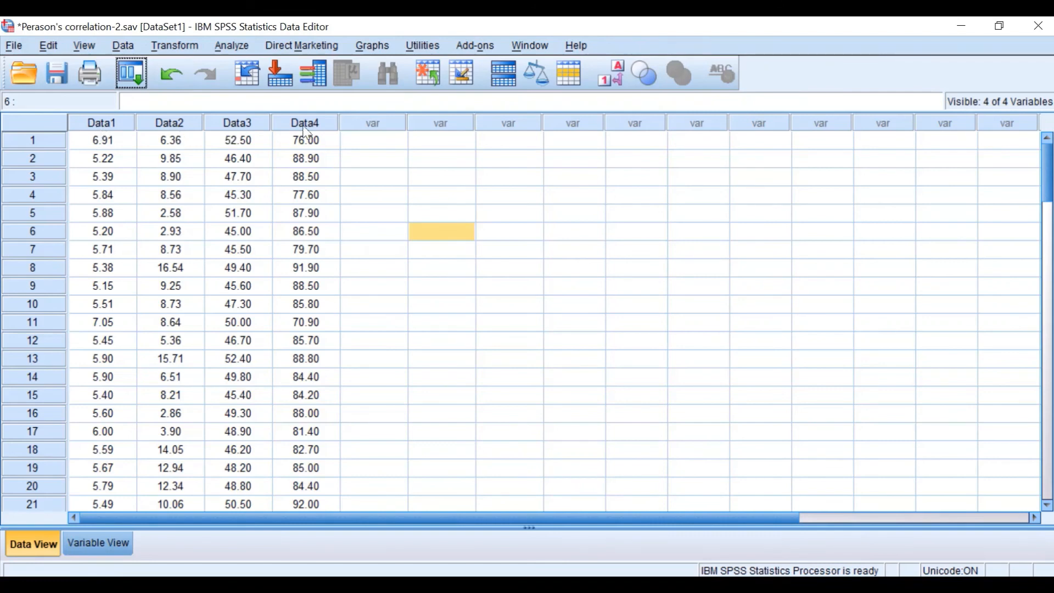
pyautogui.click(133, 71)
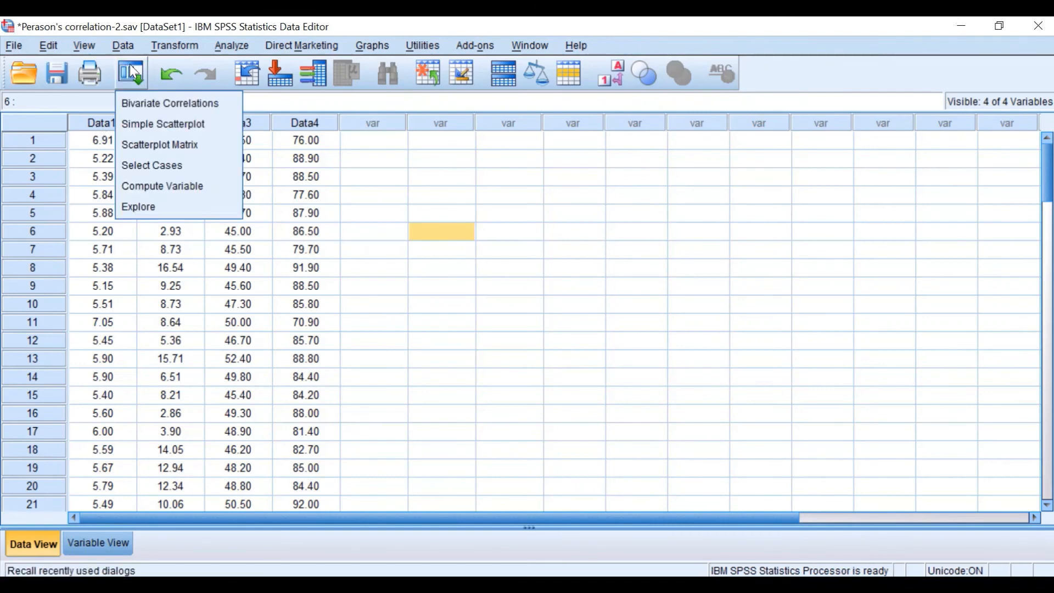
pyautogui.click(153, 123)
pyautogui.click(545, 150)
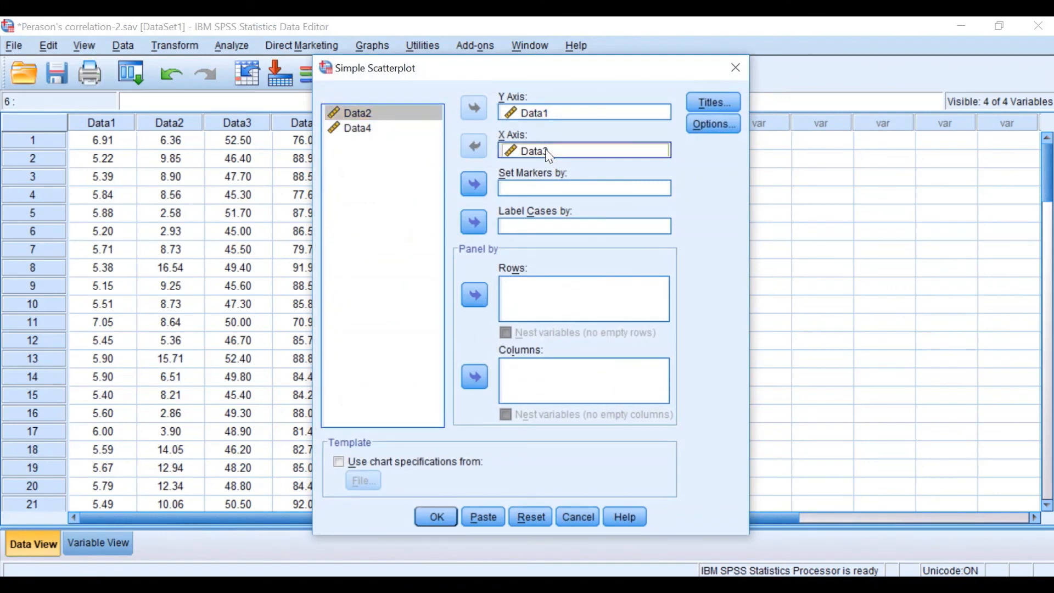
pyautogui.click(474, 146)
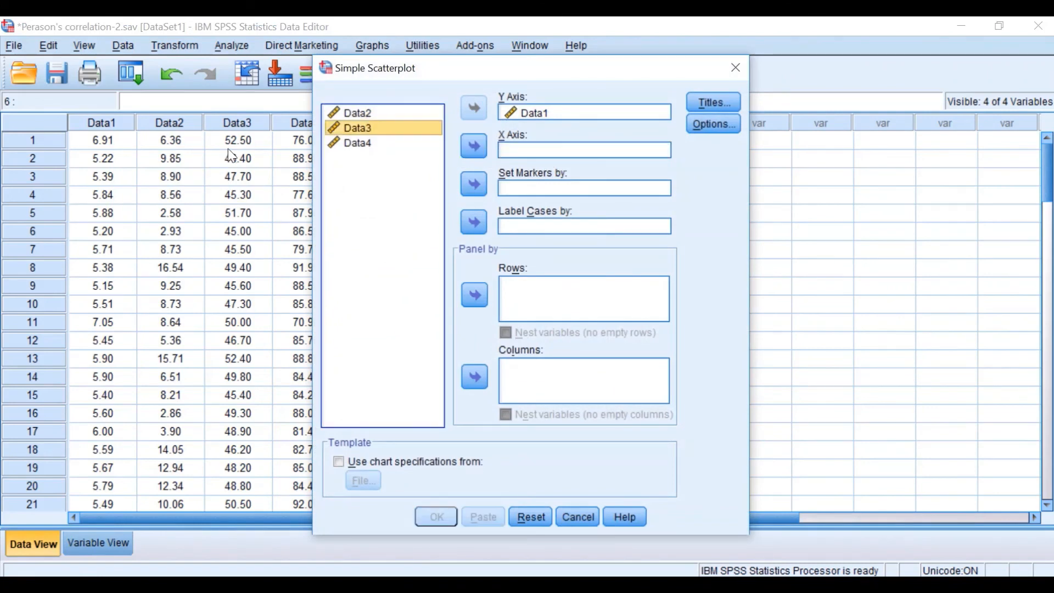
pyautogui.click(357, 144)
pyautogui.click(474, 146)
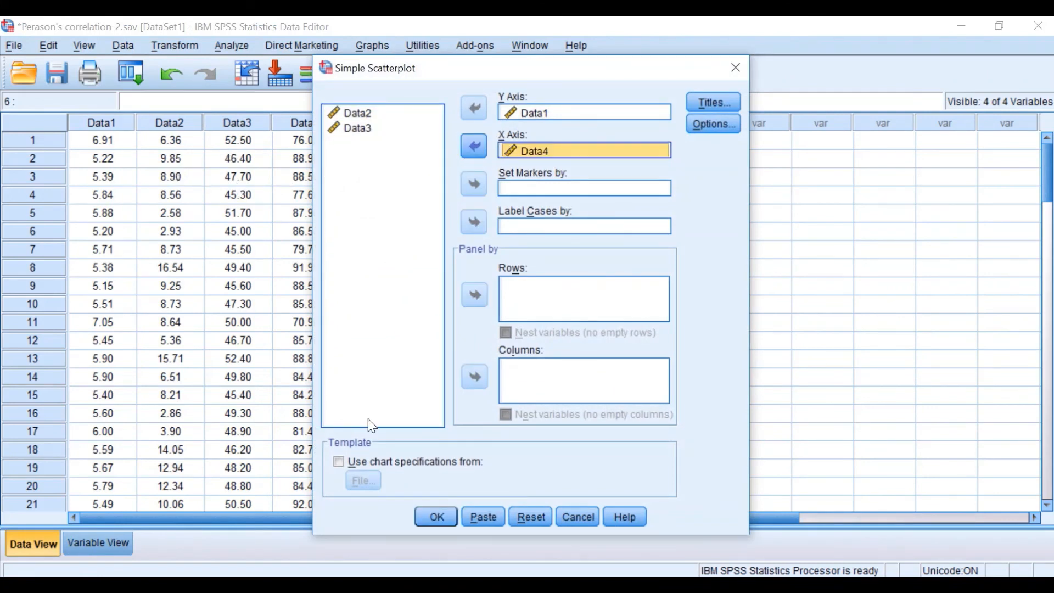
pyautogui.click(437, 517)
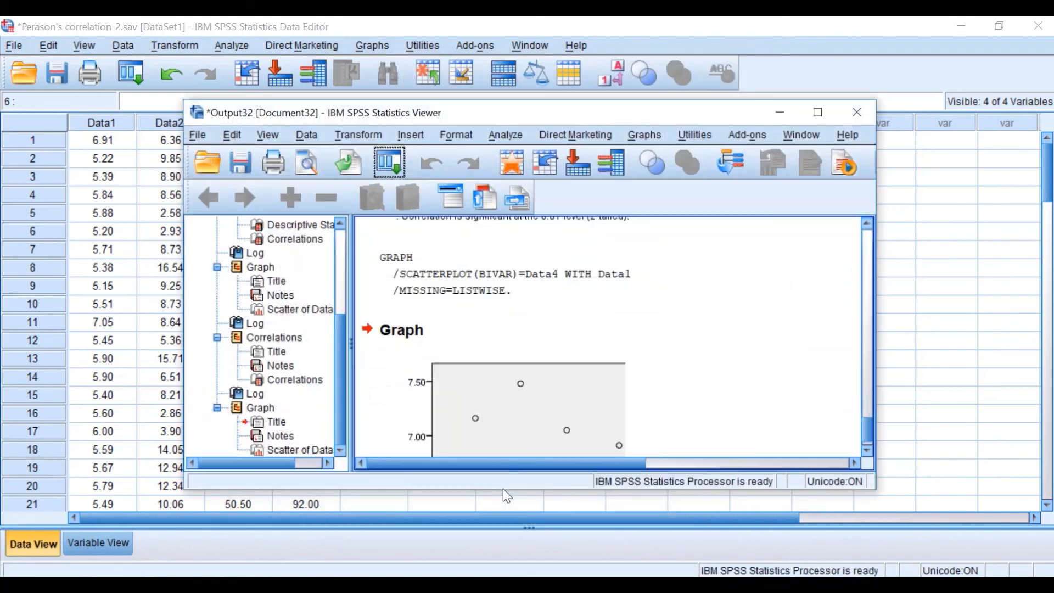
# Step: Enlarge the output window and examine the scatterplot of Data1 against Data4 for a linear relationship
pyautogui.click(818, 114)
pyautogui.scroll(-3, 552, 447)
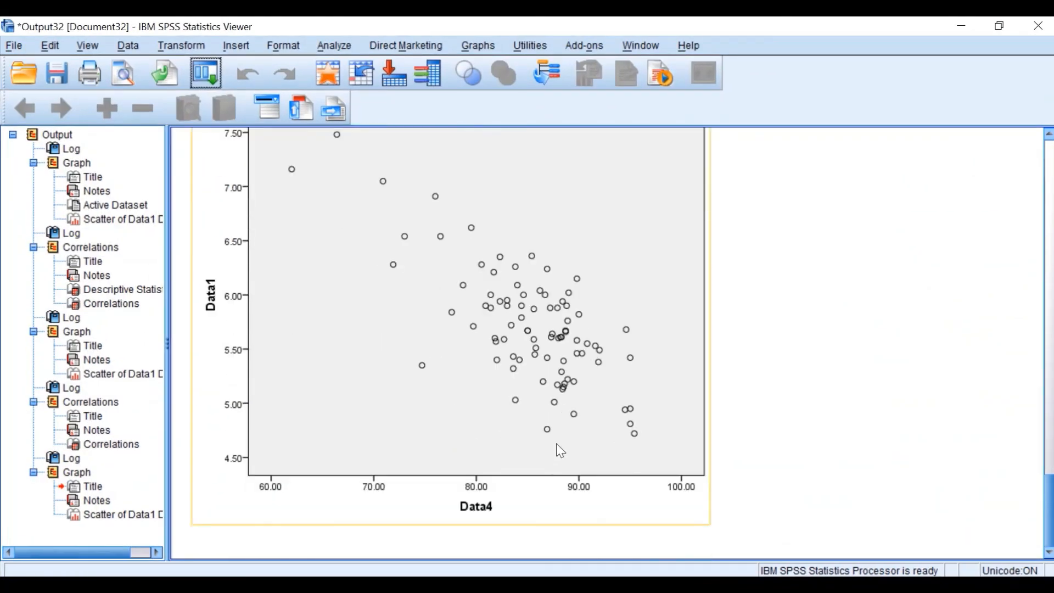
pyautogui.scroll(3, 560, 450)
pyautogui.scroll(-3, 562, 456)
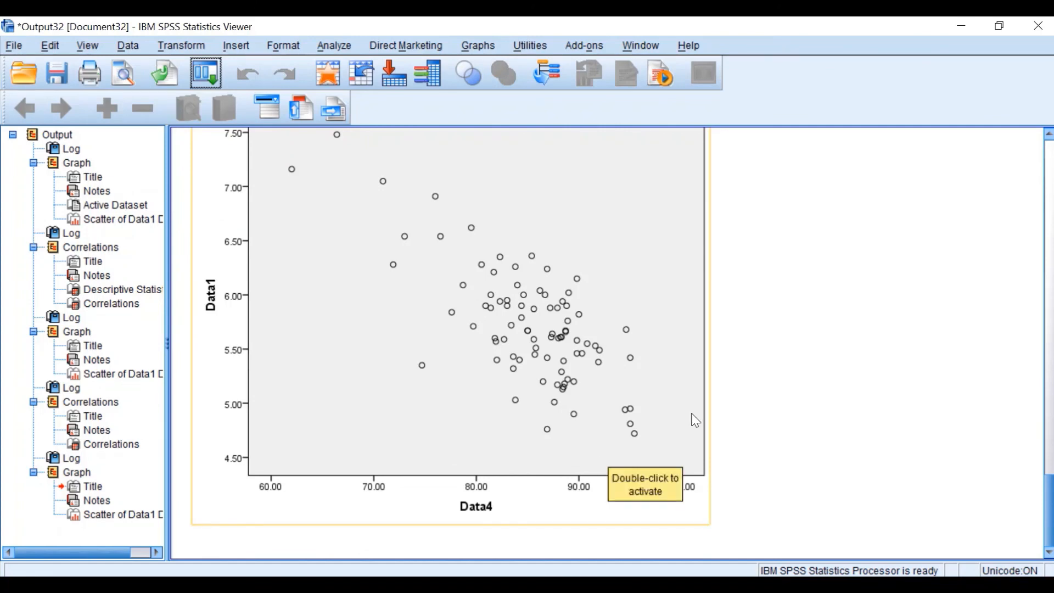
pyautogui.scroll(2, 652, 421)
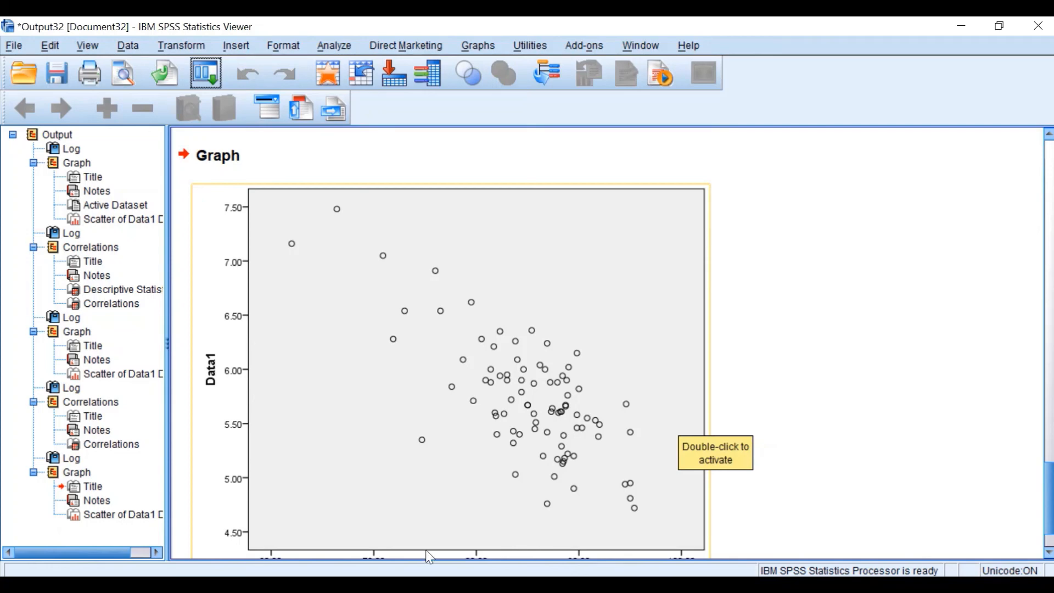
pyautogui.scroll(-2, 284, 470)
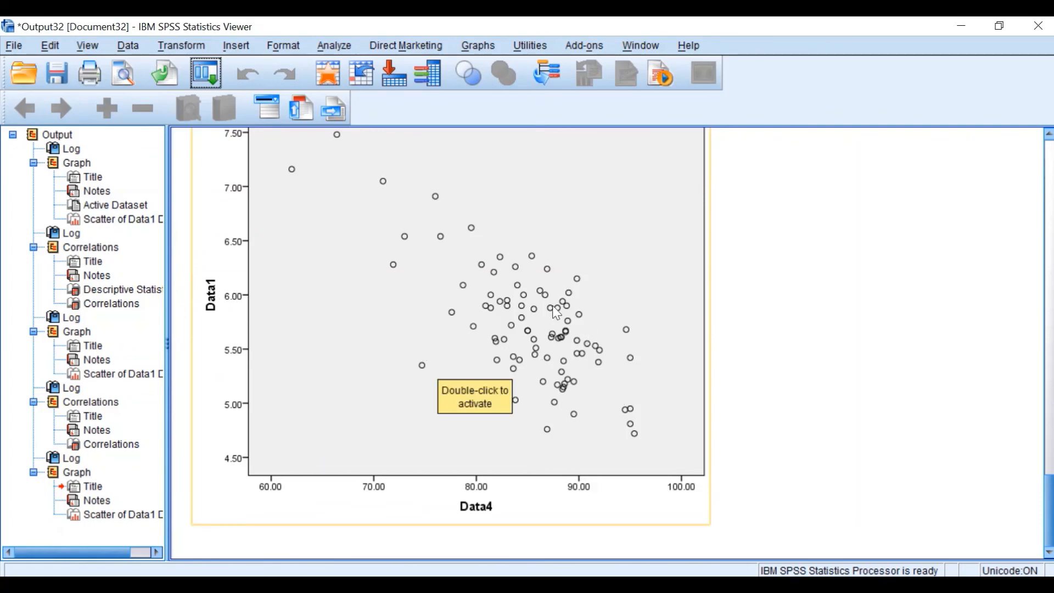
# Step: Reset the bivariate correlation settings and run a two-tailed Pearson test on Data1 and Data4
pyautogui.click(332, 47)
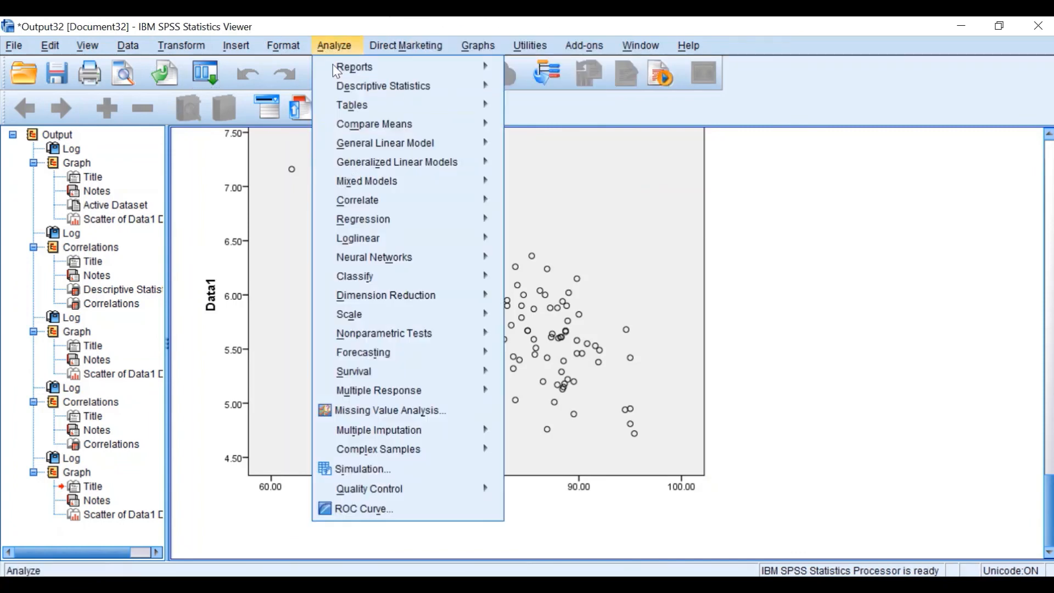
pyautogui.moveTo(360, 203)
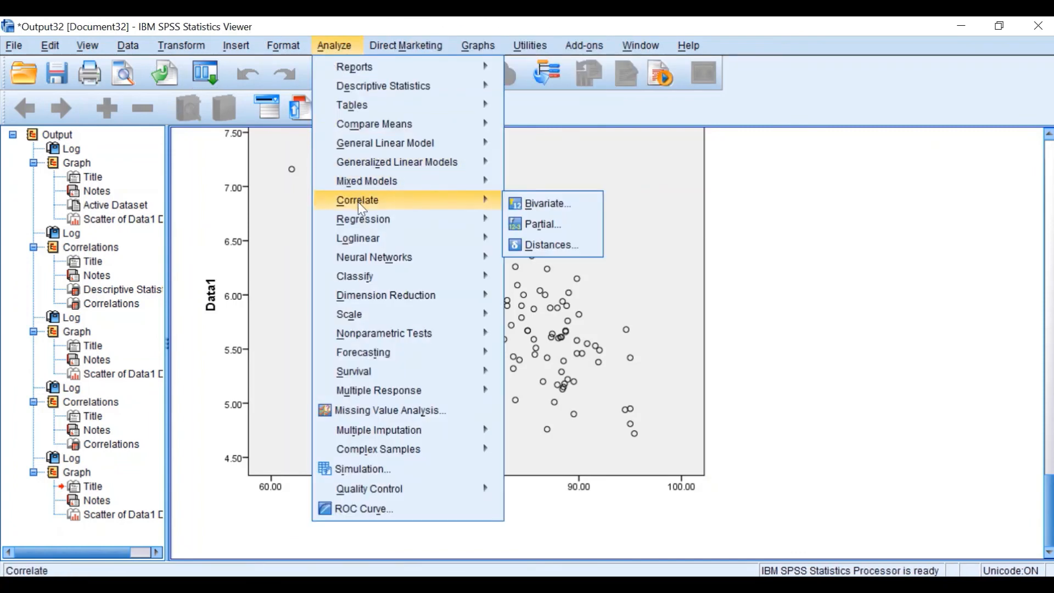
pyautogui.click(544, 204)
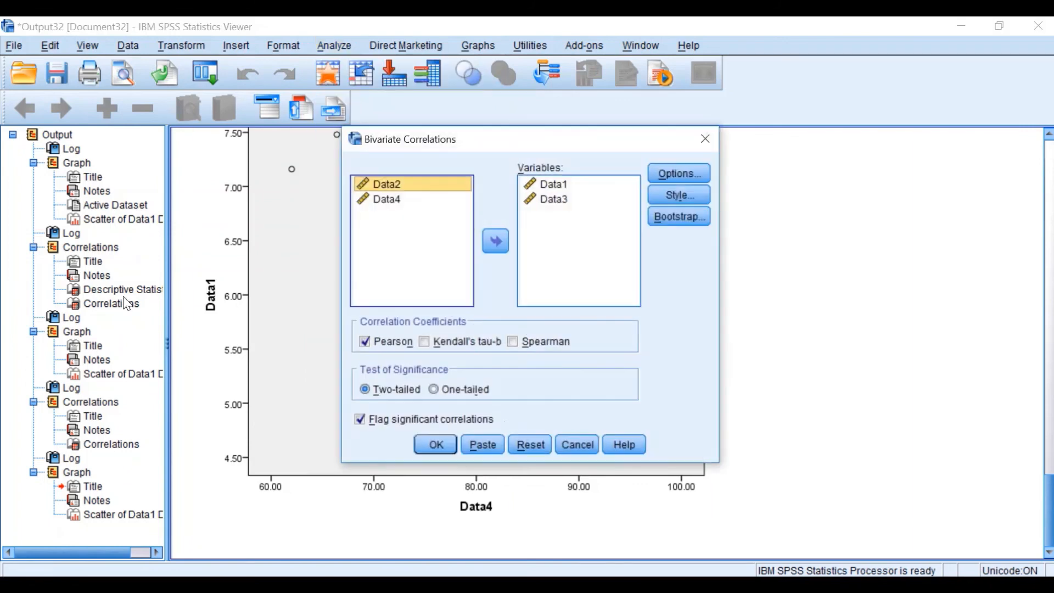
pyautogui.click(530, 445)
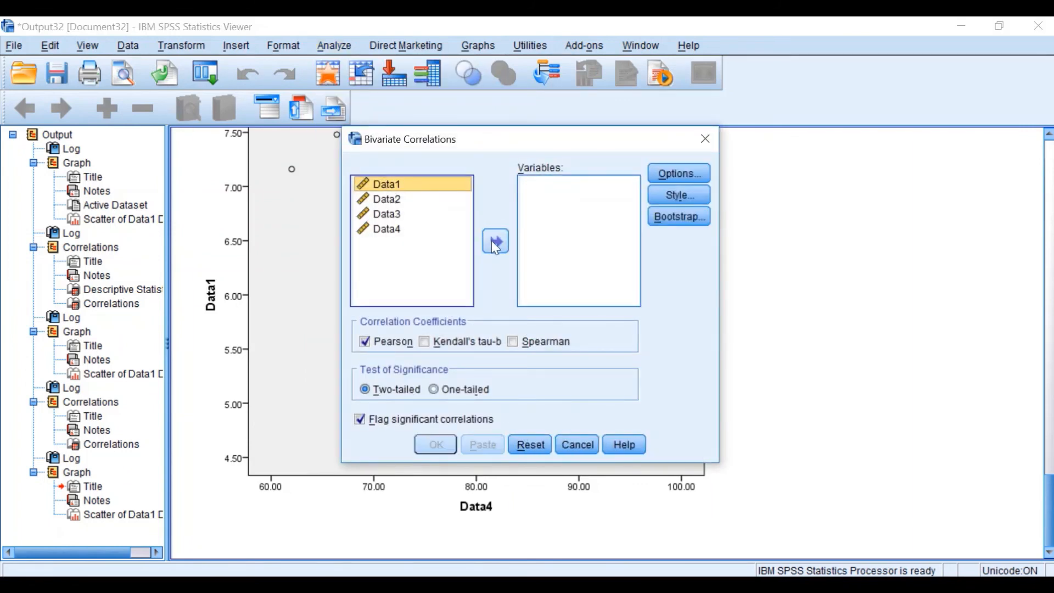
pyautogui.click(492, 240)
pyautogui.click(394, 215)
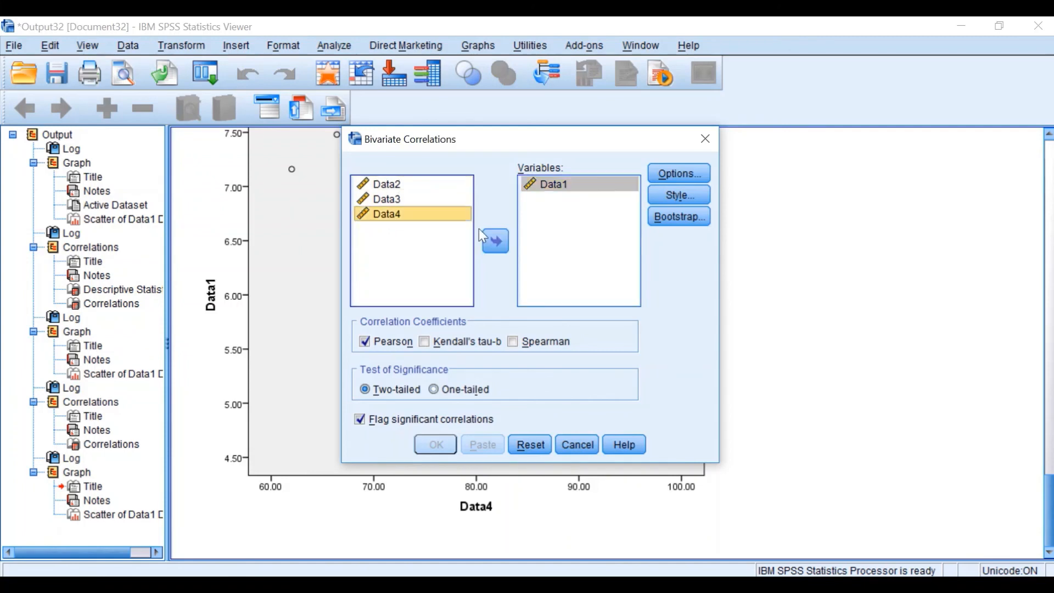
pyautogui.click(498, 243)
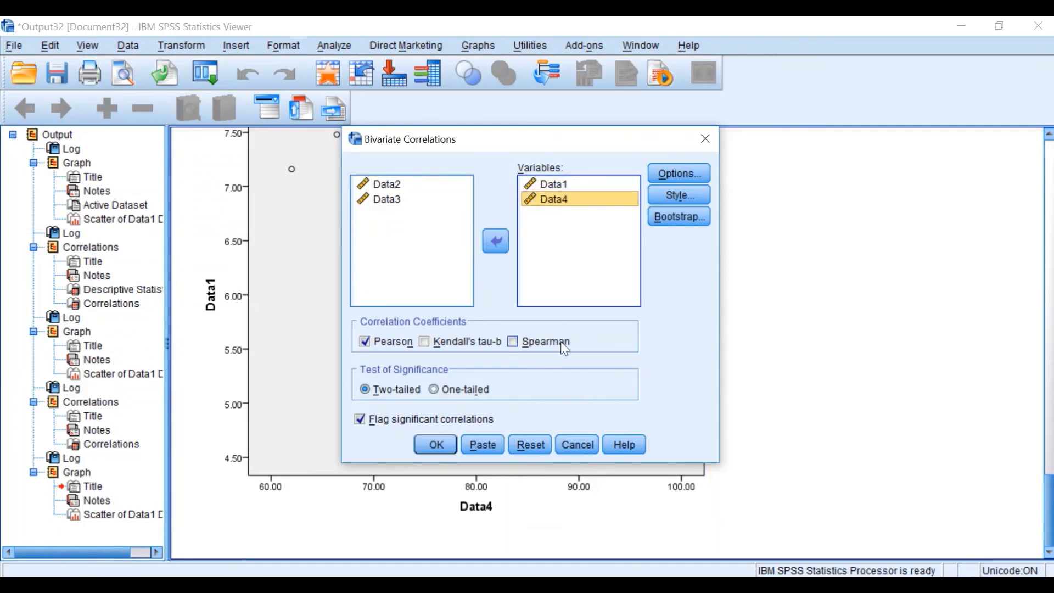
pyautogui.click(433, 443)
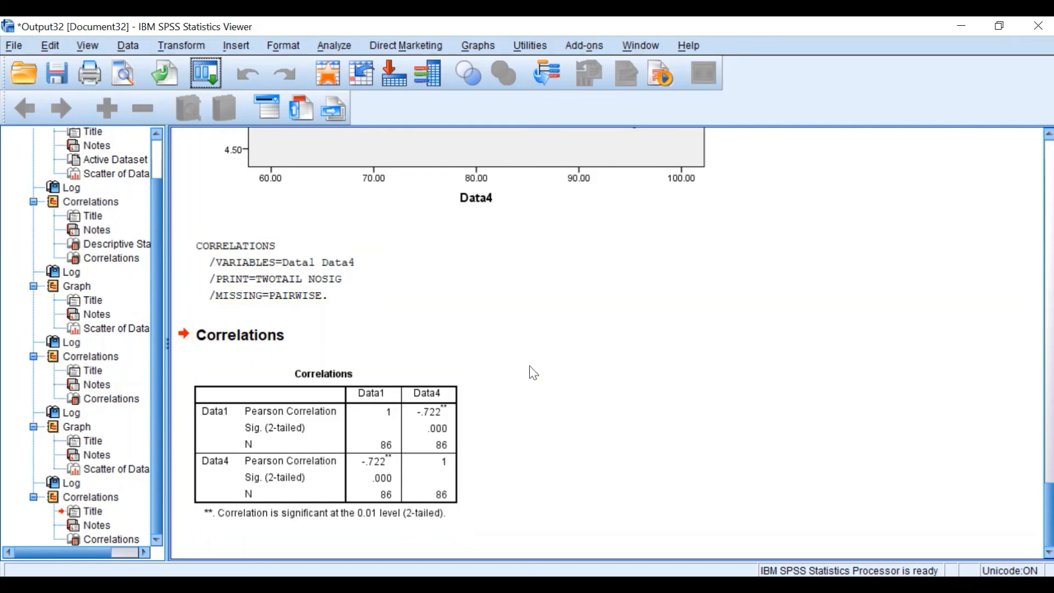
# Step: Review the Correlations table for Data1 and Data4 and compare it with their scatterplot
pyautogui.scroll(4, 529, 370)
pyautogui.scroll(-4, 548, 296)
pyautogui.scroll(5, 550, 302)
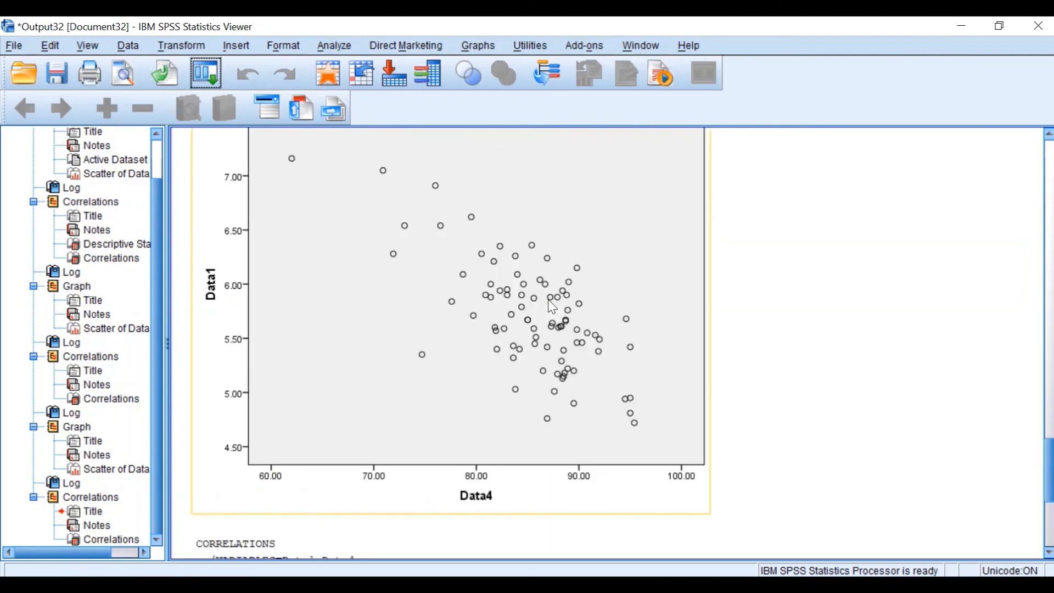
pyautogui.scroll(-5, 548, 298)
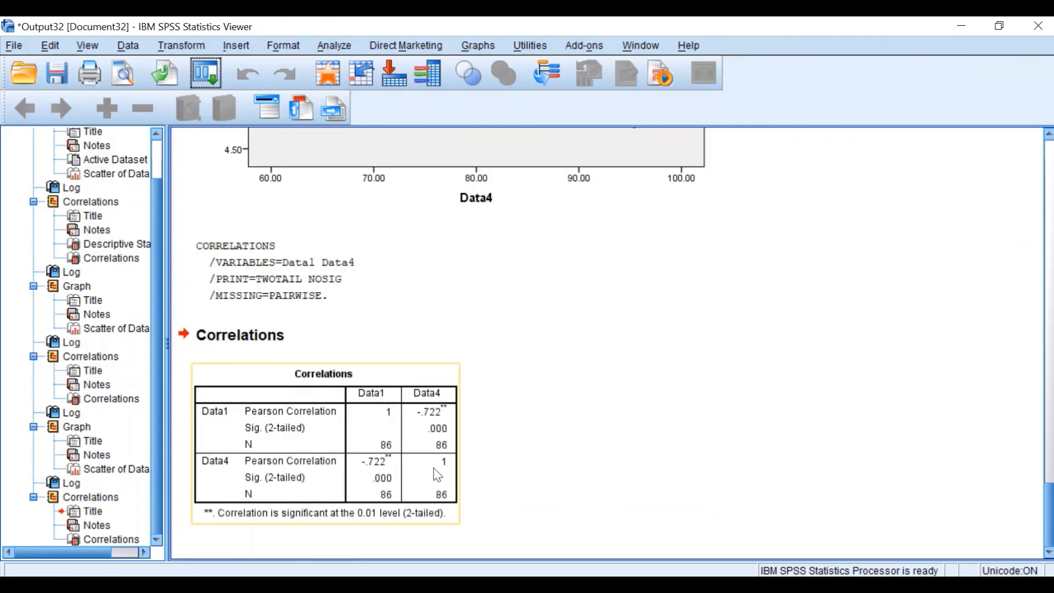